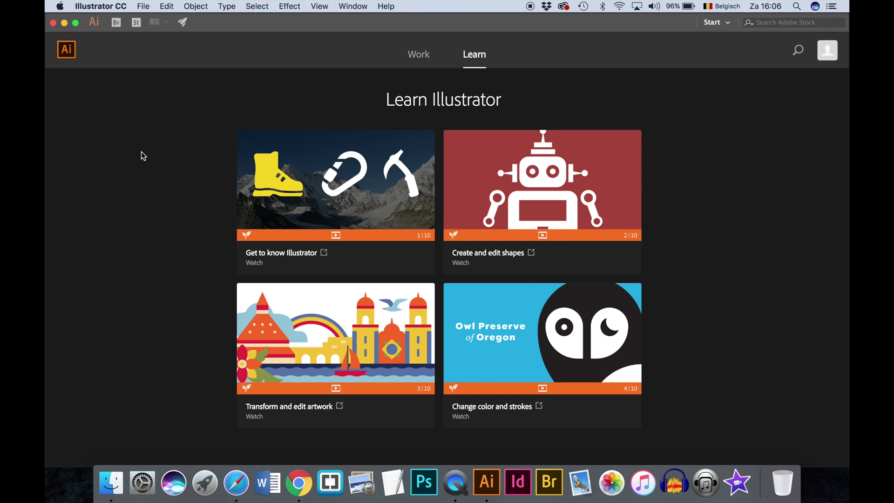
- Create a new blank A4 (210 × 297 mm) document from the Print presets
left_click(144, 6)
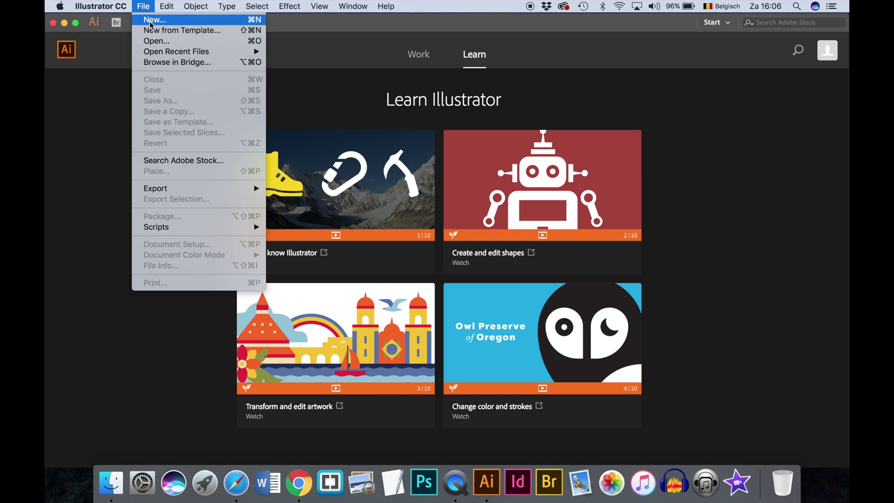
left_click(151, 21)
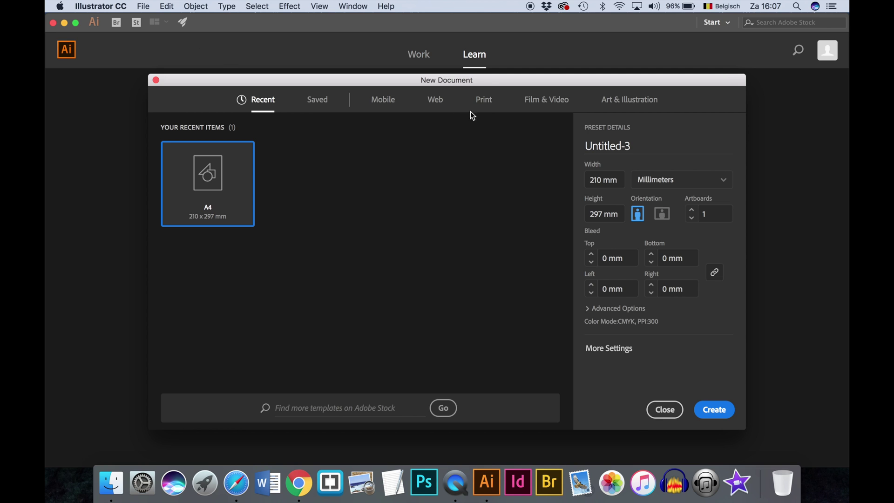
left_click(485, 107)
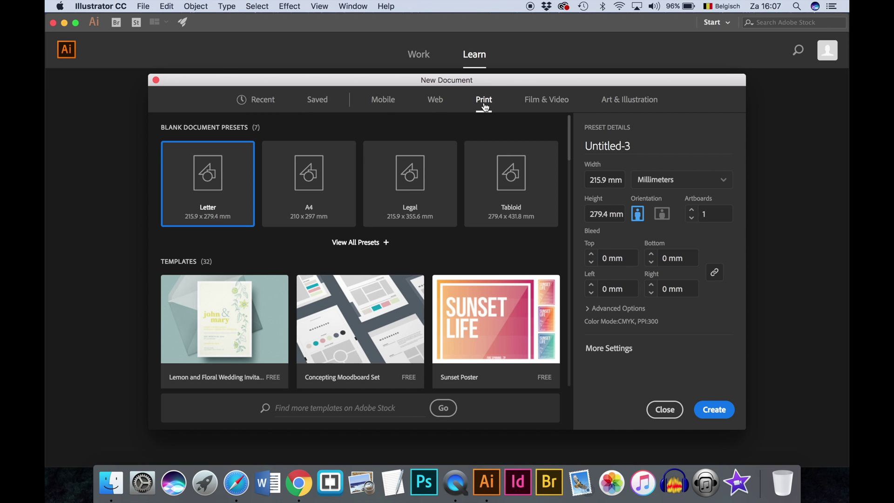
left_click(314, 181)
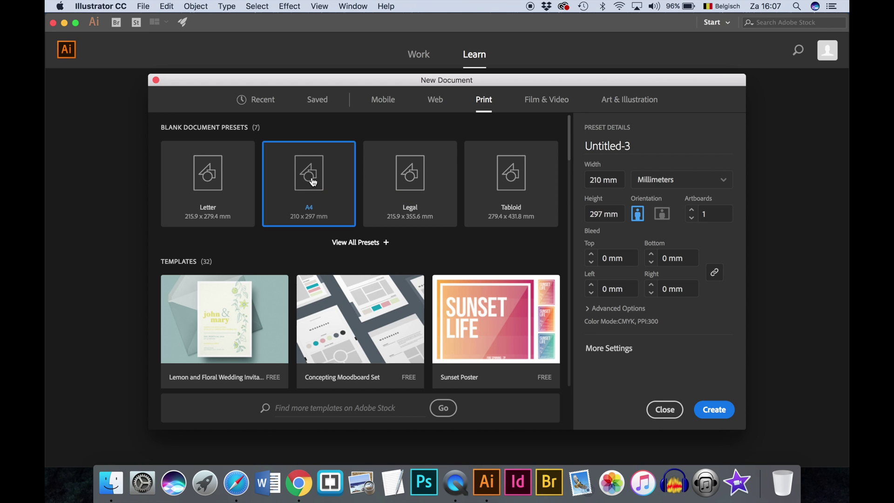
left_click(717, 416)
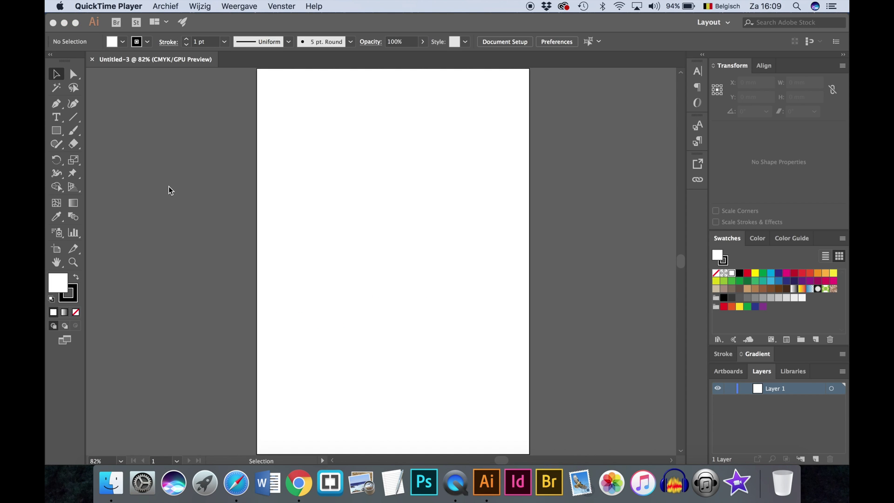
- Switch to the Layout workspace and show the grid over the artboard
left_click(727, 29)
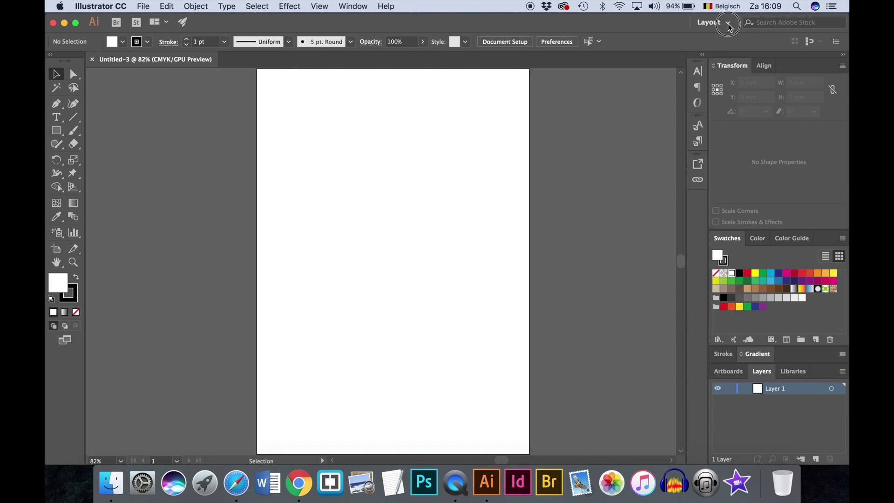
left_click(728, 23)
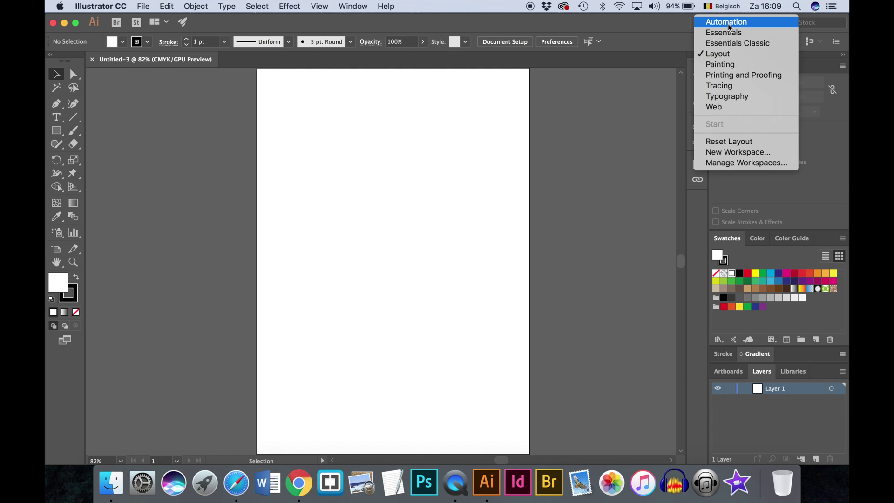
left_click(731, 56)
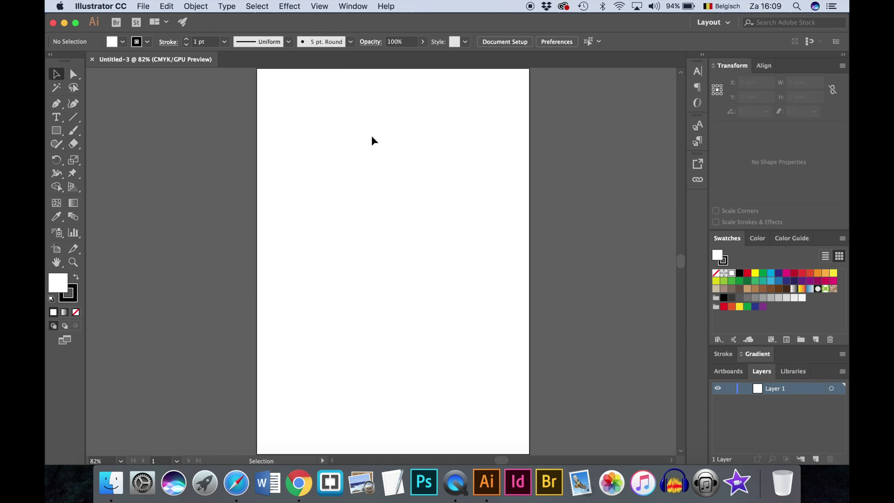
left_click(326, 10)
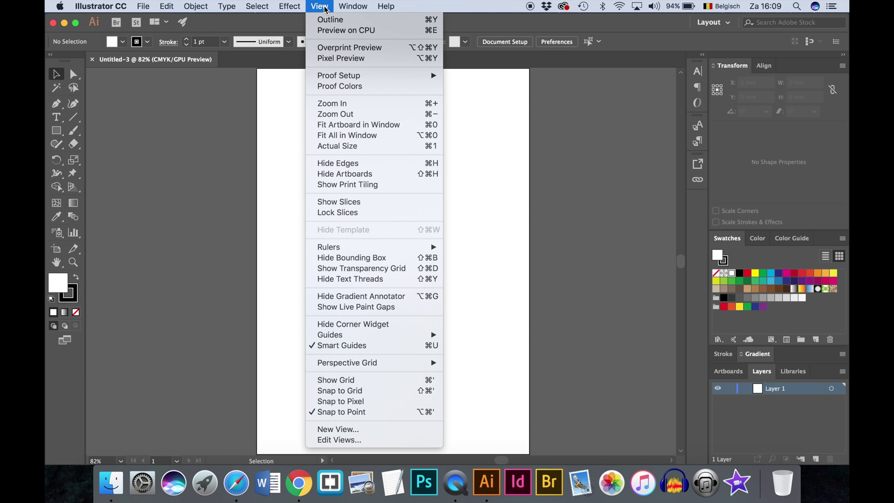
left_click(354, 380)
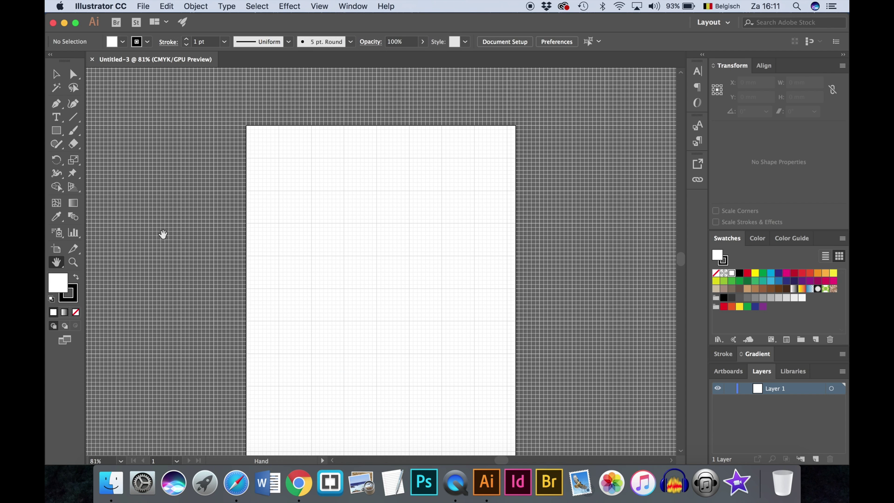
- Zoom in to 300% on the artboard's top-left corner
key("super+equal")
key("super+equal")
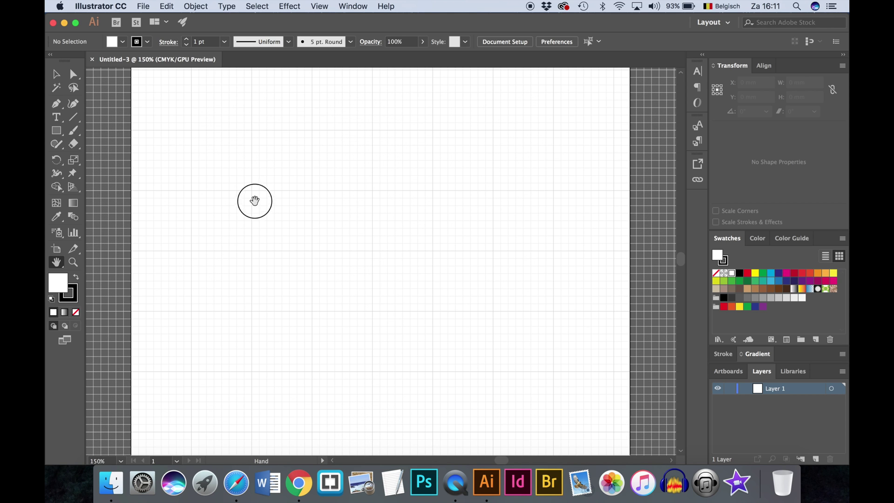
left_click_drag(256, 199, 250, 298)
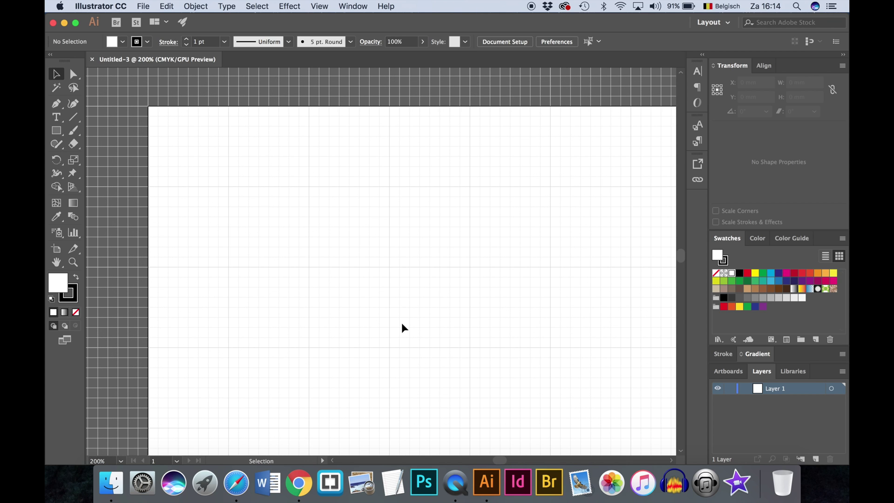
key("super+equal")
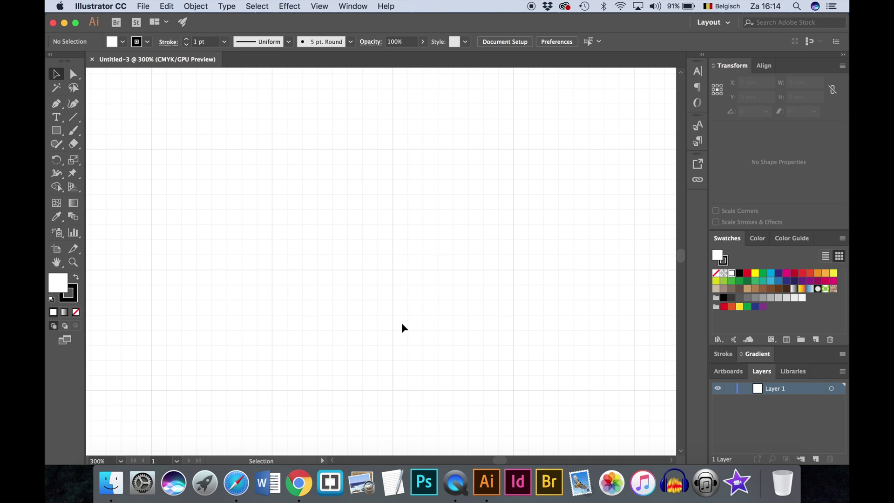
key("space")
left_click_drag(234, 150, 329, 222)
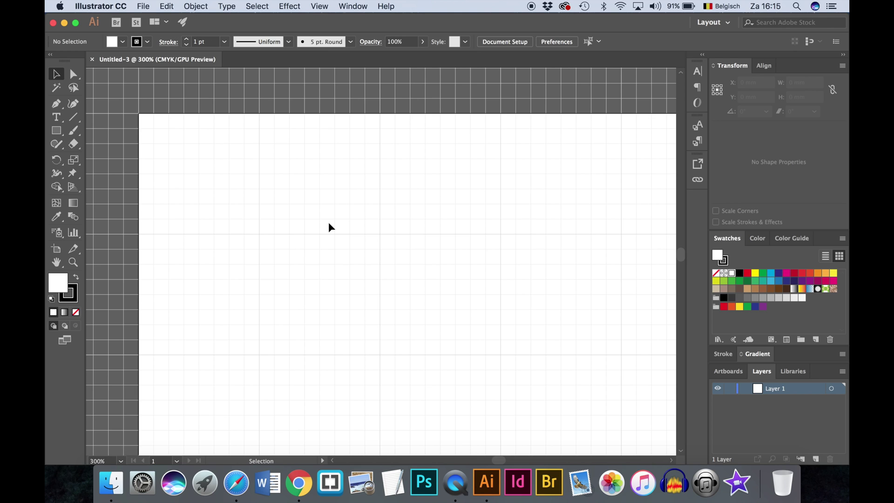
- With the Pen tool, place a first anchor with a curve handle on the artboard
key("p")
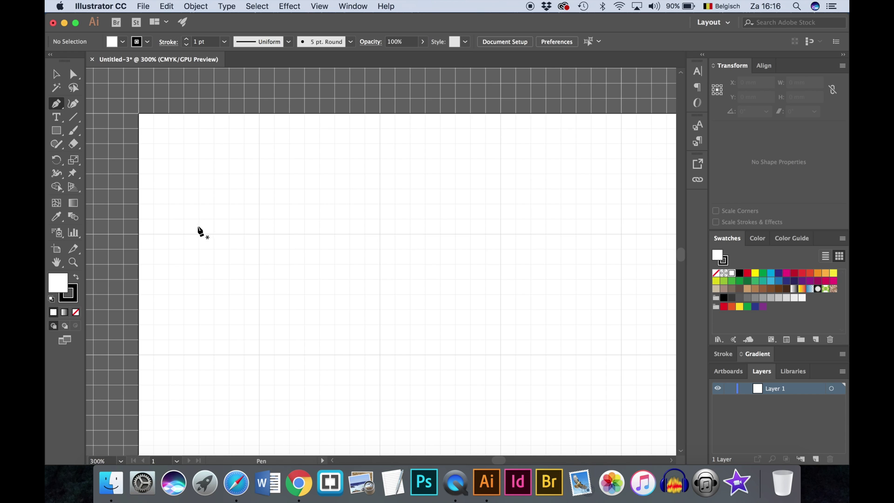
left_click_drag(196, 226, 403, 180)
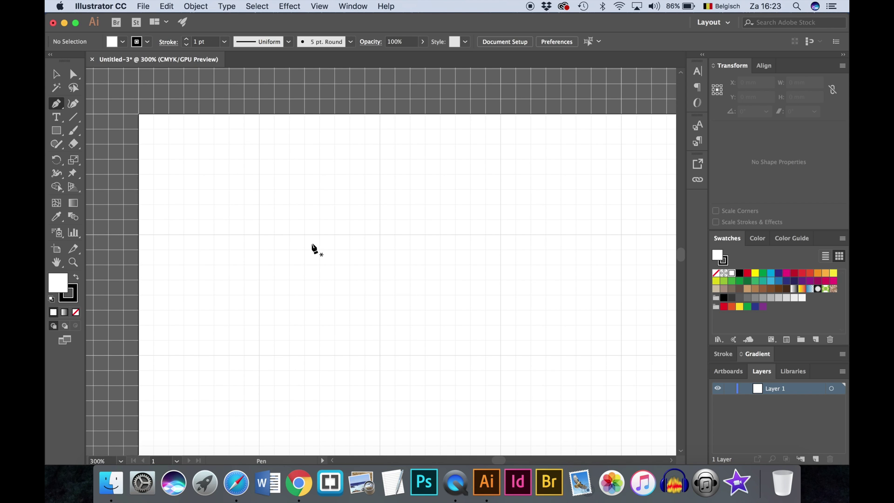
- Draw a straight horizontal segment one grid square long between two grid intersections
left_click(259, 234)
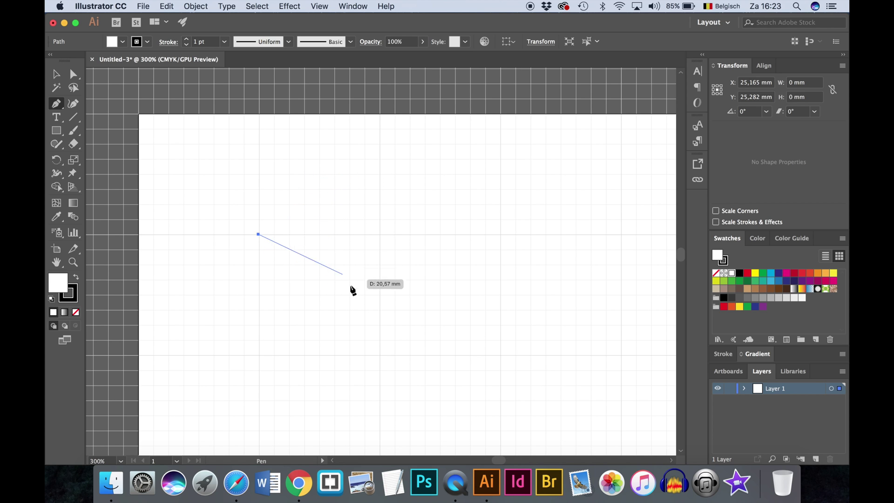
left_click(380, 234)
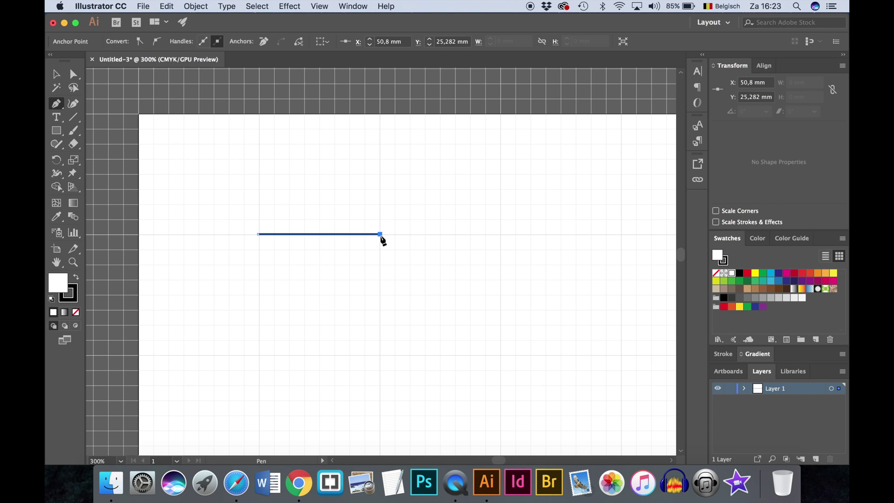
left_click_drag(380, 233, 371, 280)
left_click(380, 234)
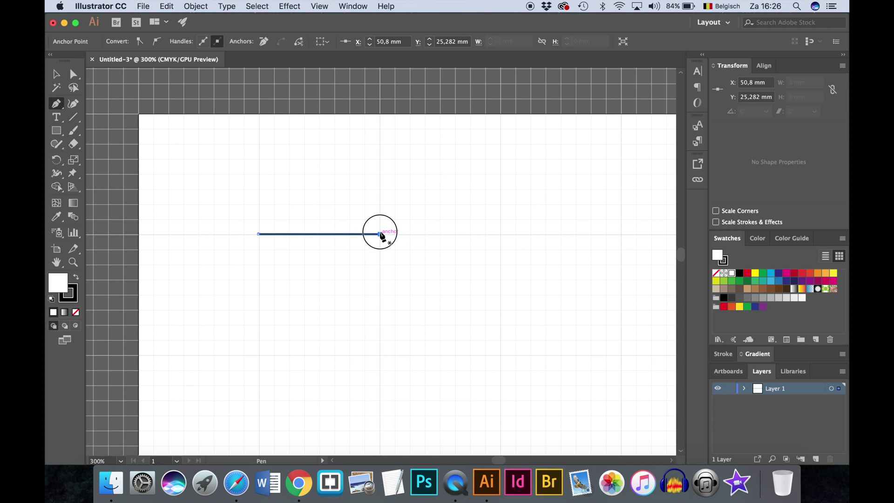
- Add a corner one square down, close the path at the start, and fill it yellow
left_click(380, 356)
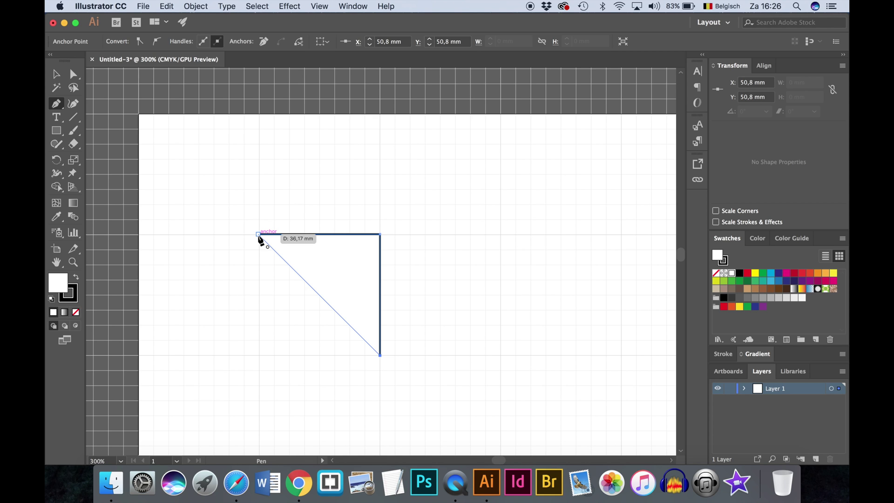
left_click(258, 234)
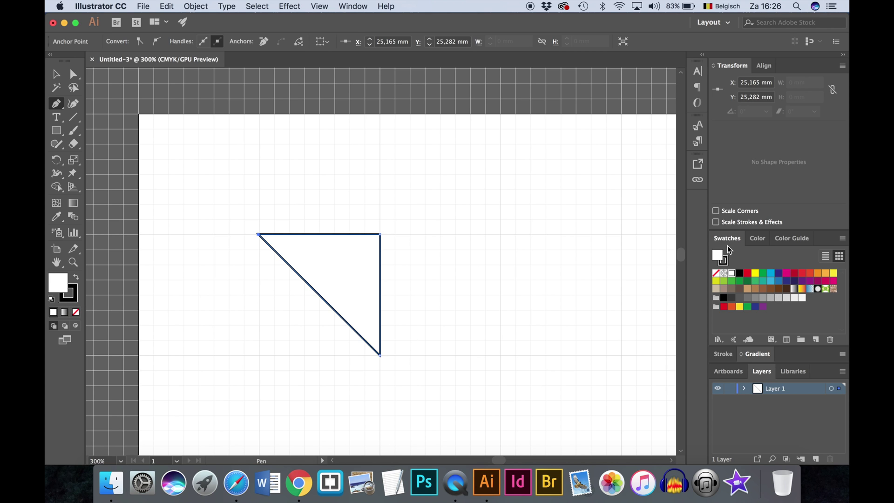
left_click(755, 274)
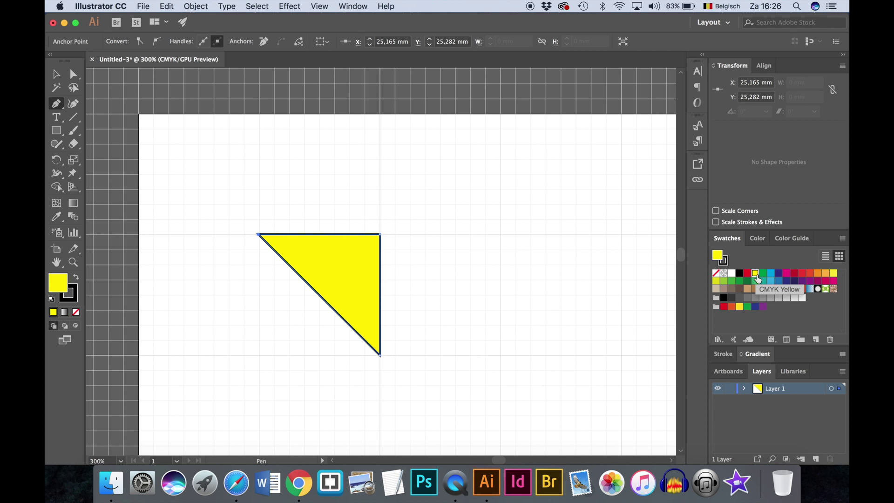
- Set the triangle's stroke to None, leaving only its yellow fill
left_click(68, 293)
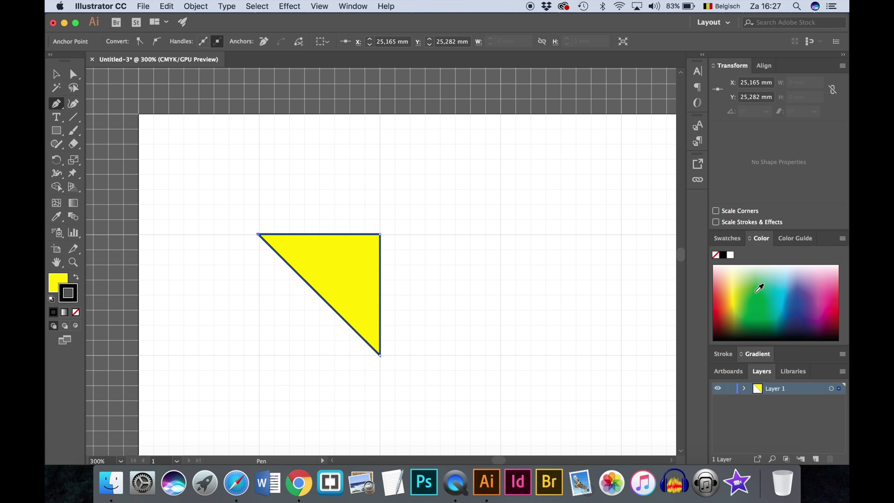
left_click(716, 255)
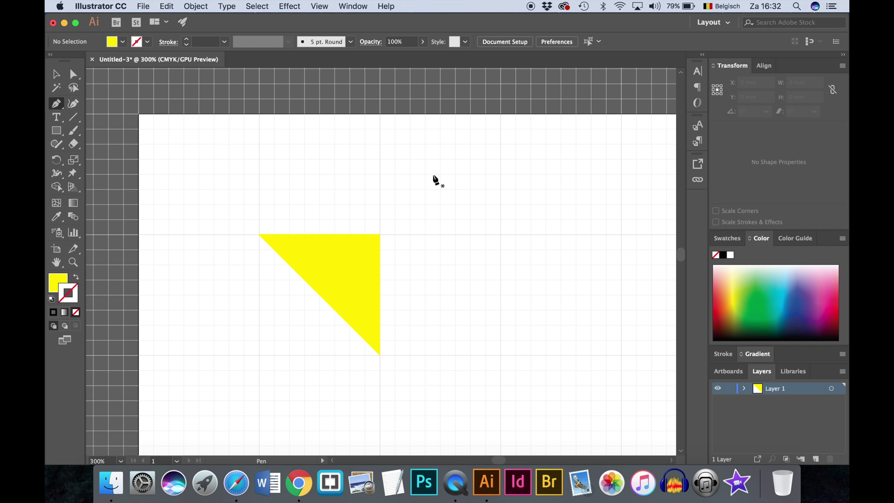
key("a")
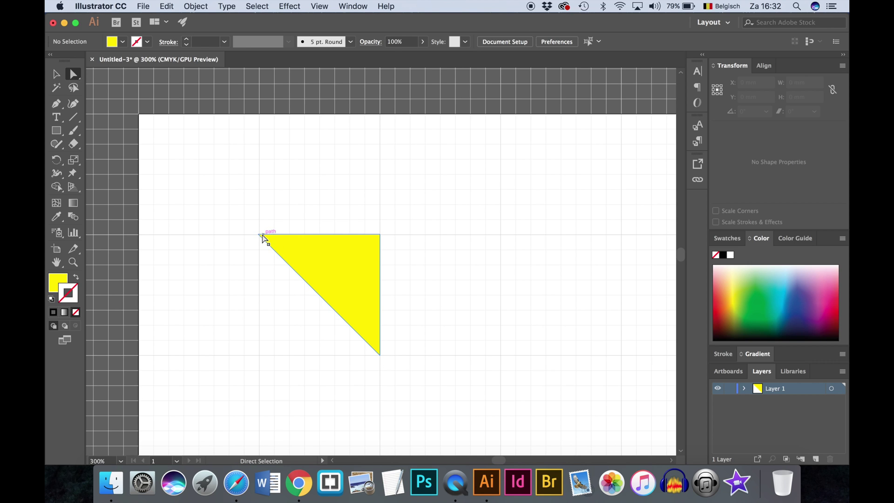
- Drag the triangle's top-right corner anchor up and right into a tilted triangle
left_click(379, 235)
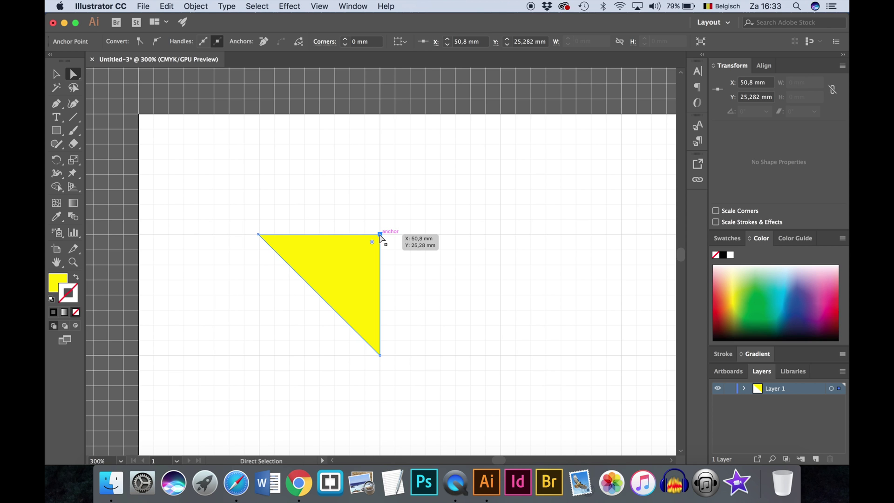
left_click_drag(380, 236, 441, 191)
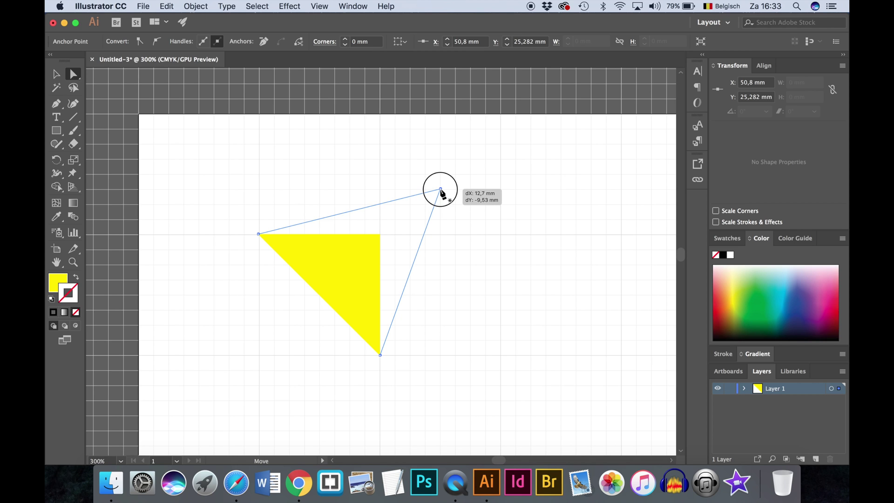
left_click_drag(441, 191, 441, 189)
key("super+a")
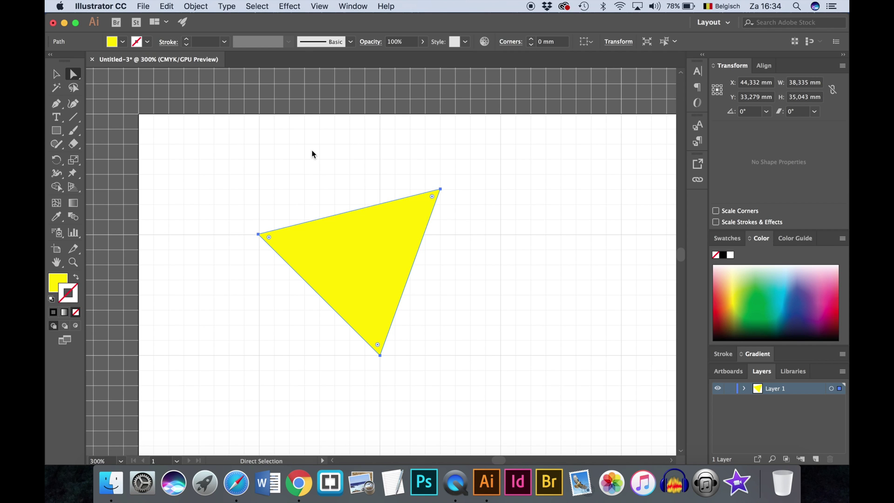
- Add an anchor on the triangle's top edge and drag it upward into a four-sided shape
key("p")
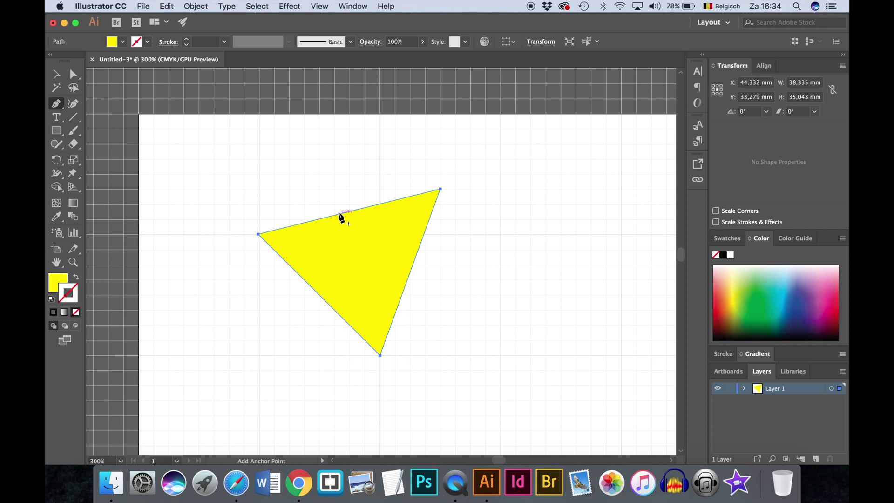
left_click(339, 214)
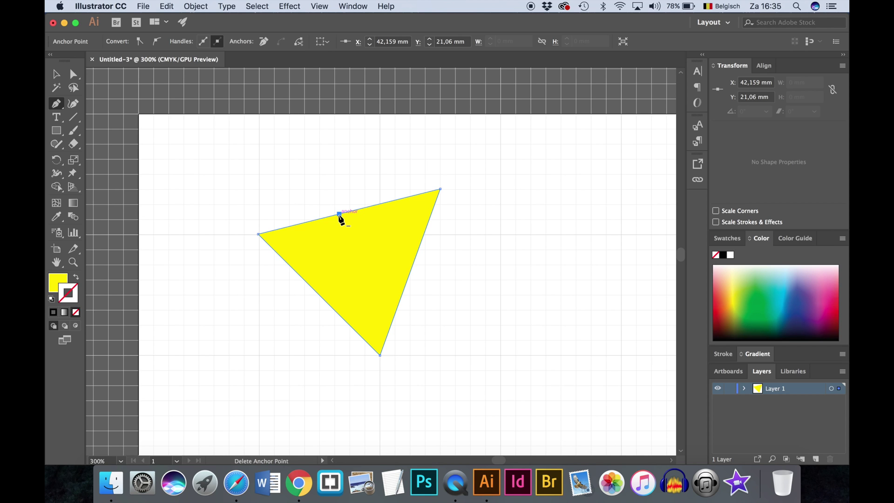
left_click(339, 215)
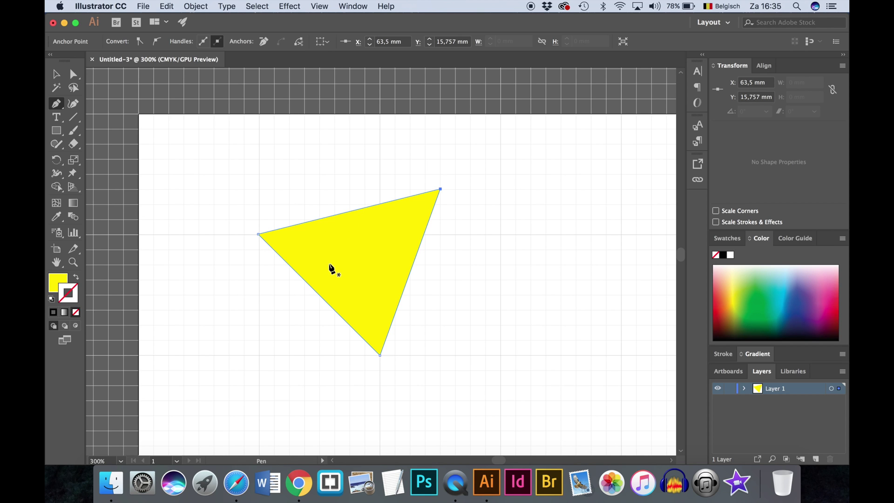
left_click(340, 215)
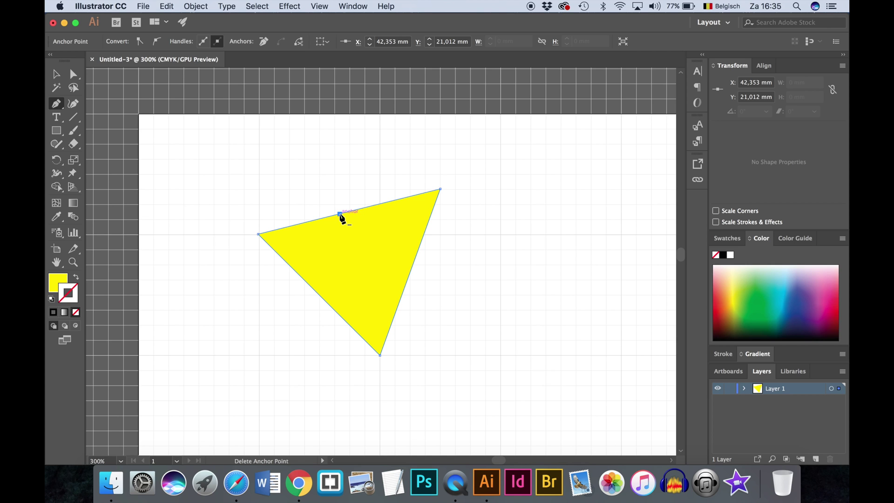
key("a")
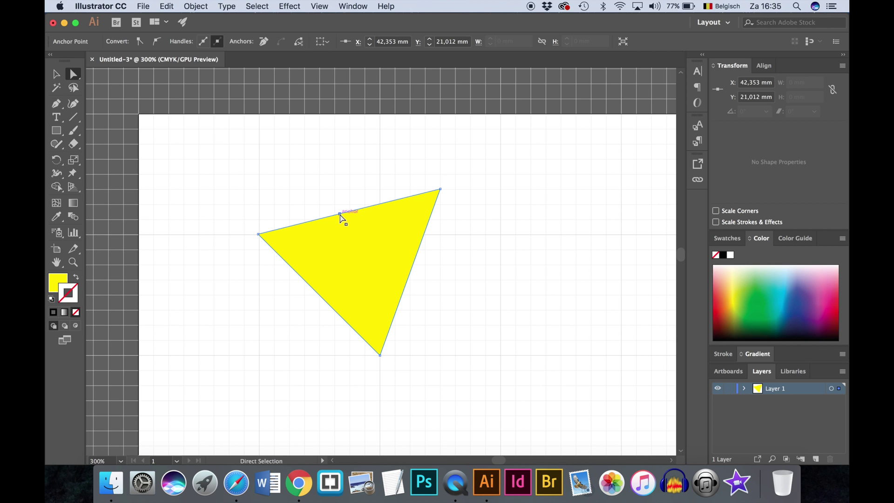
left_click_drag(340, 214, 320, 145)
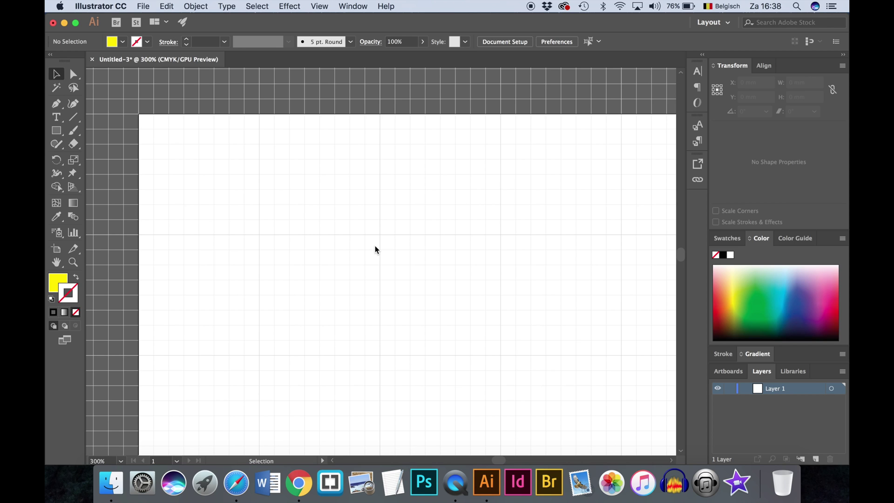
- Reset to default colours, then set the fill to None with the black stroke active
key("d")
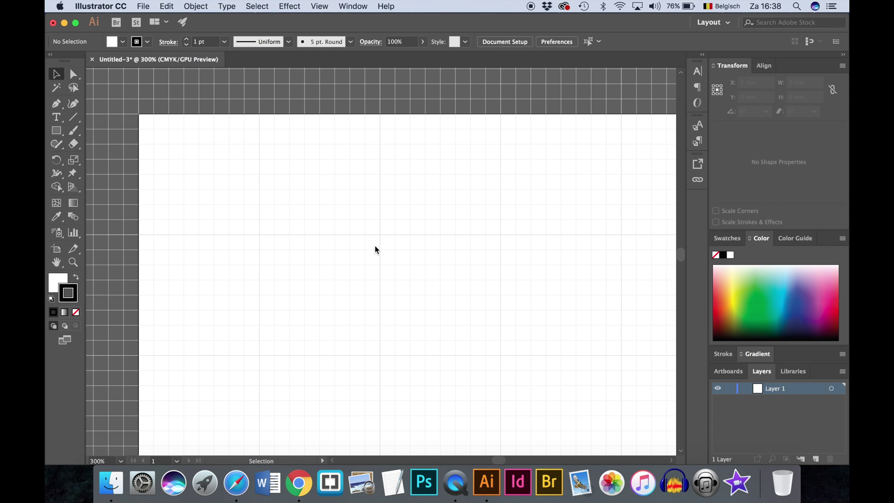
left_click(57, 282)
left_click(74, 312)
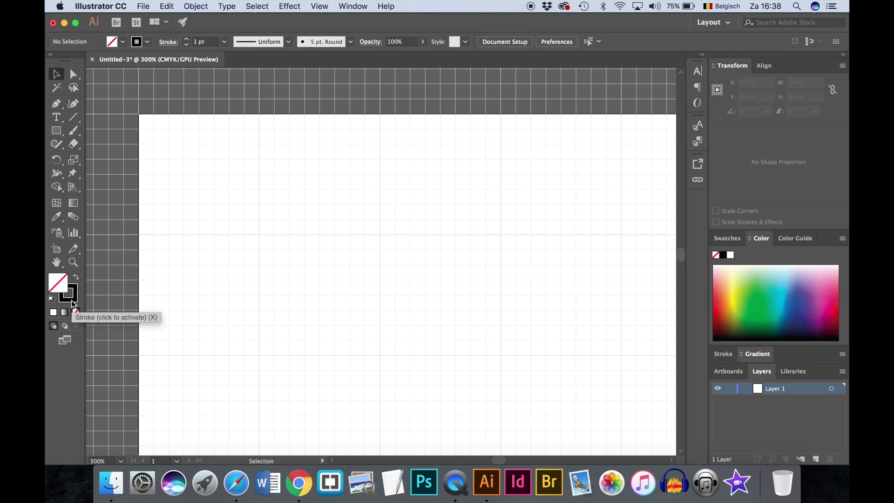
left_click(71, 300)
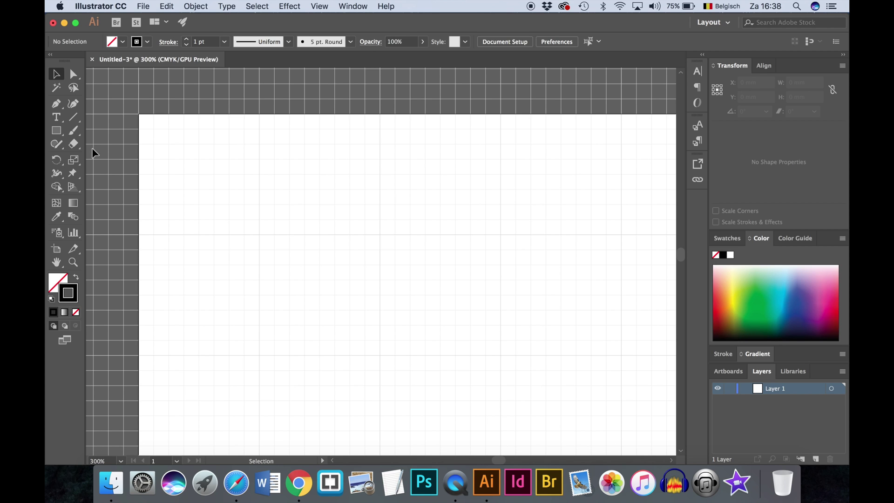
key("p")
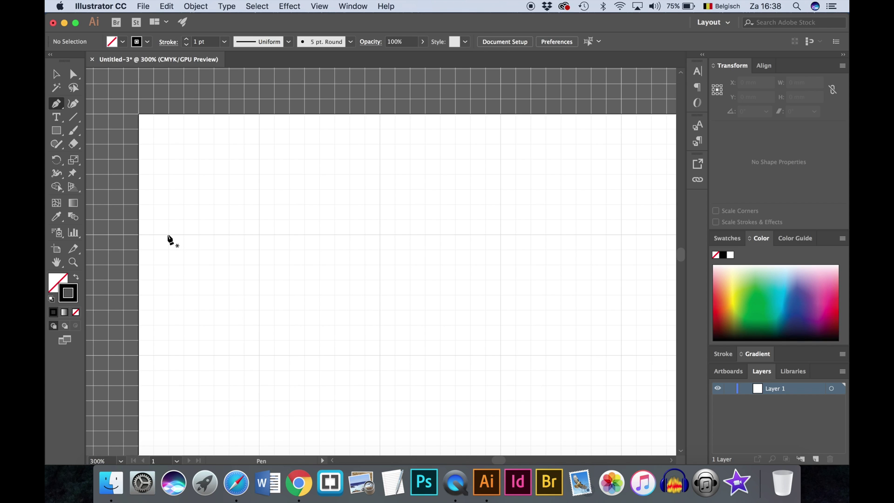
- Draw the outline's left steps, top edge, ledge and V-shaped notch along the grid
left_click_drag(168, 237, 202, 206)
left_click(185, 219)
left_click(184, 205)
left_click(197, 189)
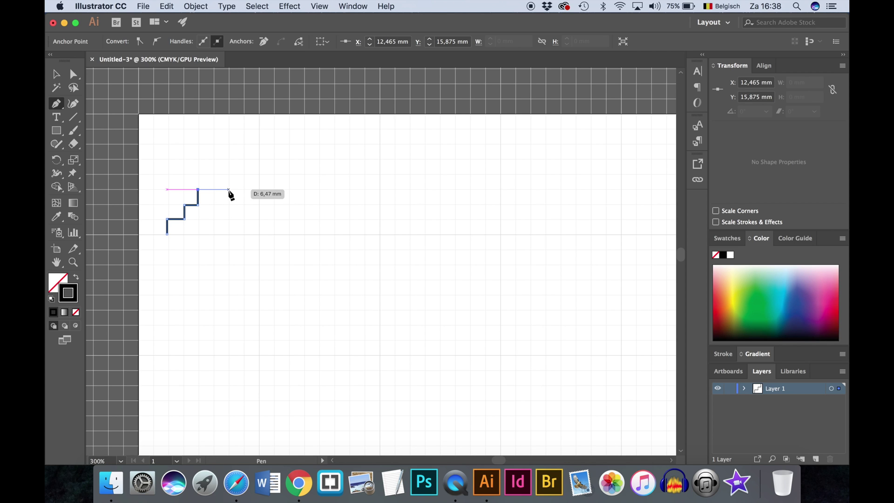
left_click(228, 190)
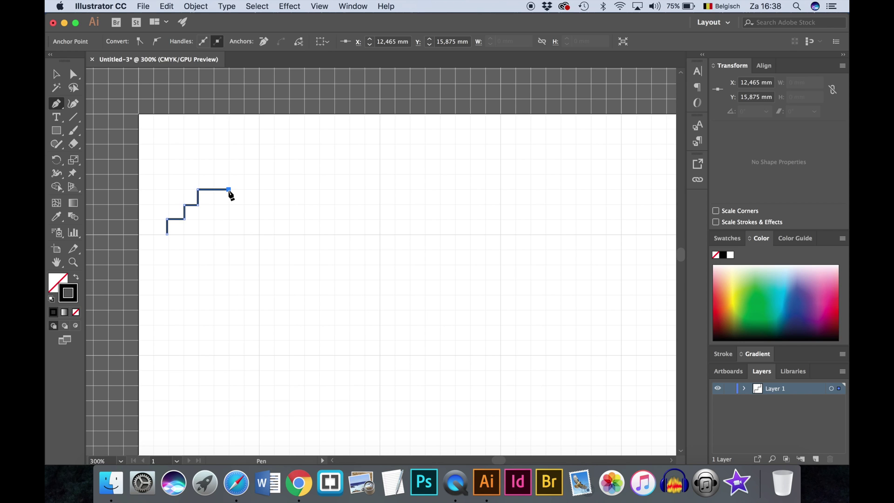
left_click(258, 225)
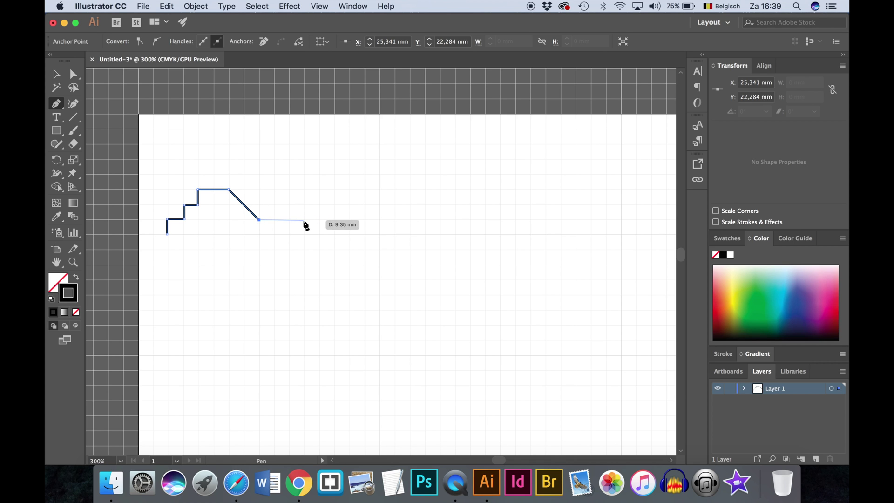
left_click(304, 220)
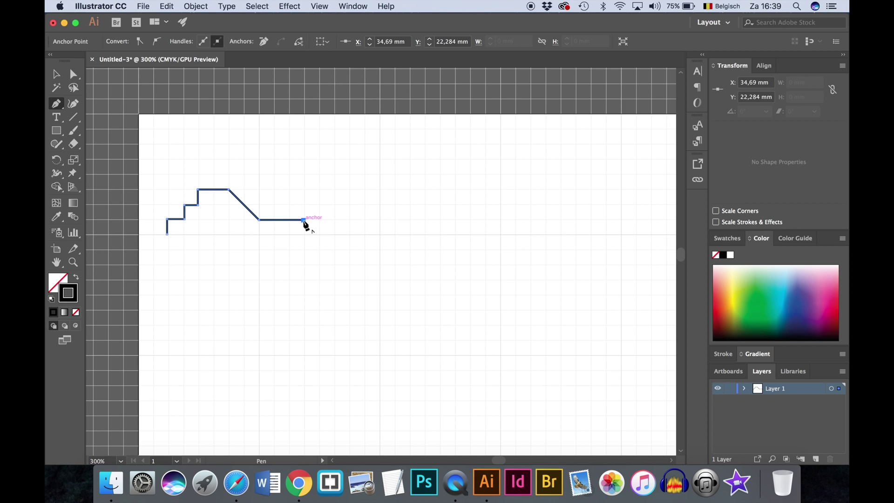
left_click(364, 281)
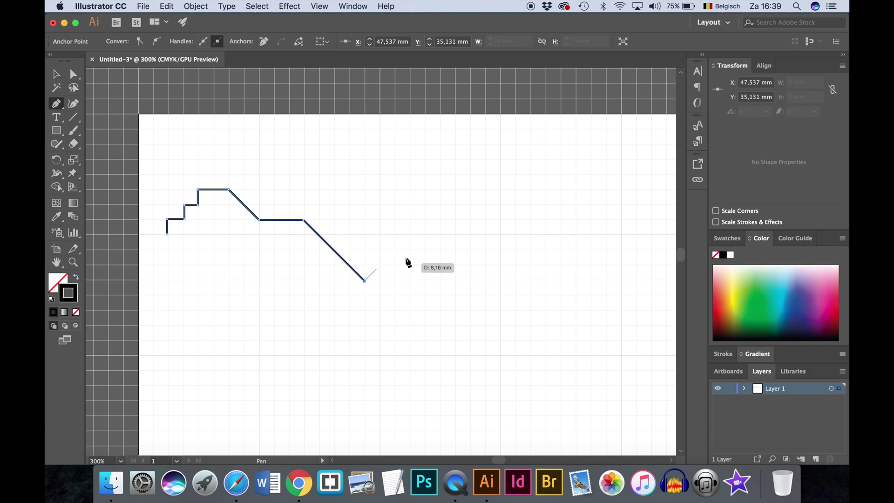
left_click(425, 219)
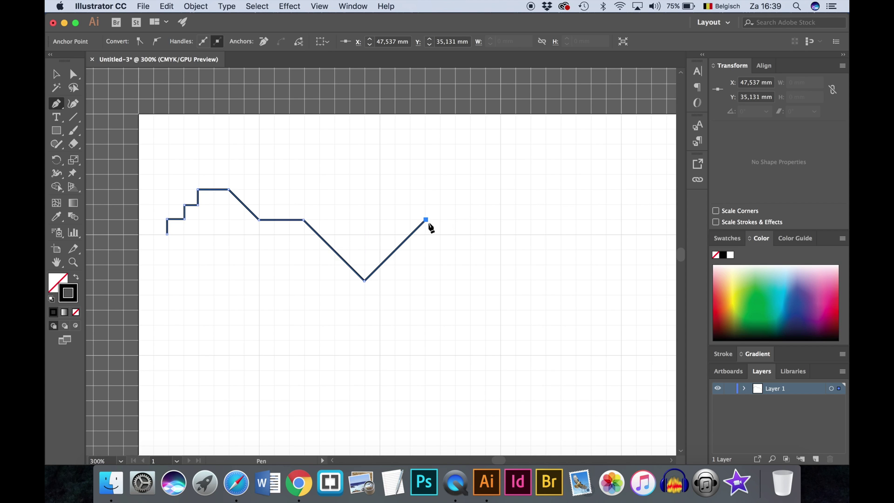
- Draw the right ledge and stepped shoulder, the pointed bottom, and close the outline
left_click(469, 220)
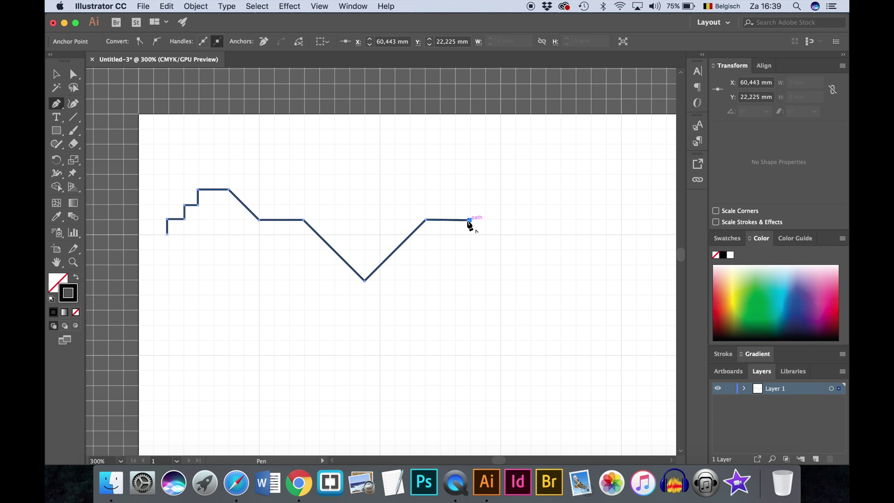
left_click(501, 190)
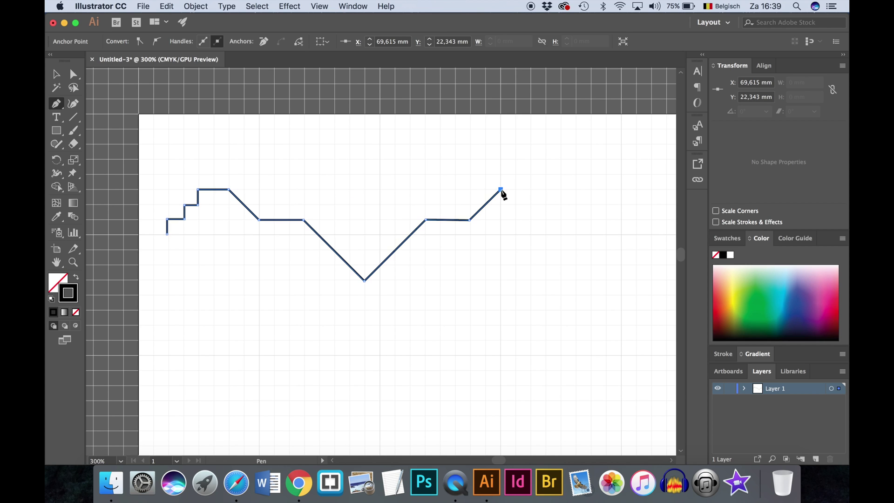
left_click(532, 189)
left_click(532, 204)
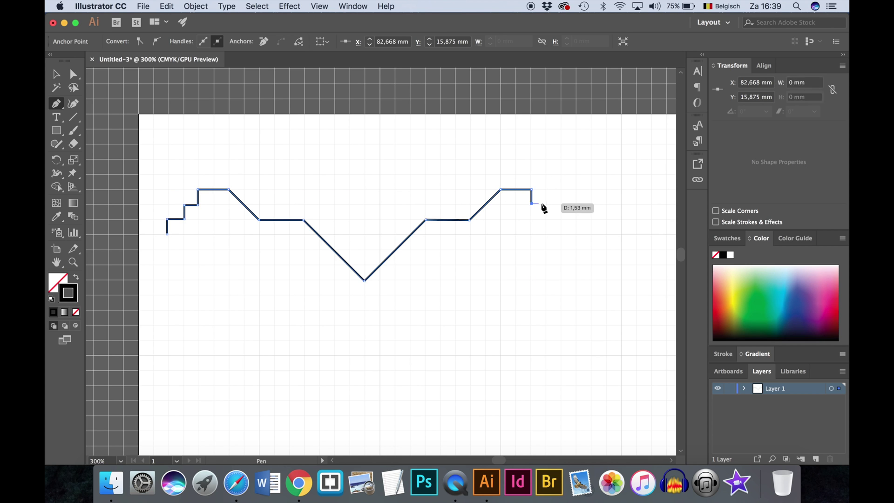
left_click(546, 203, "shift")
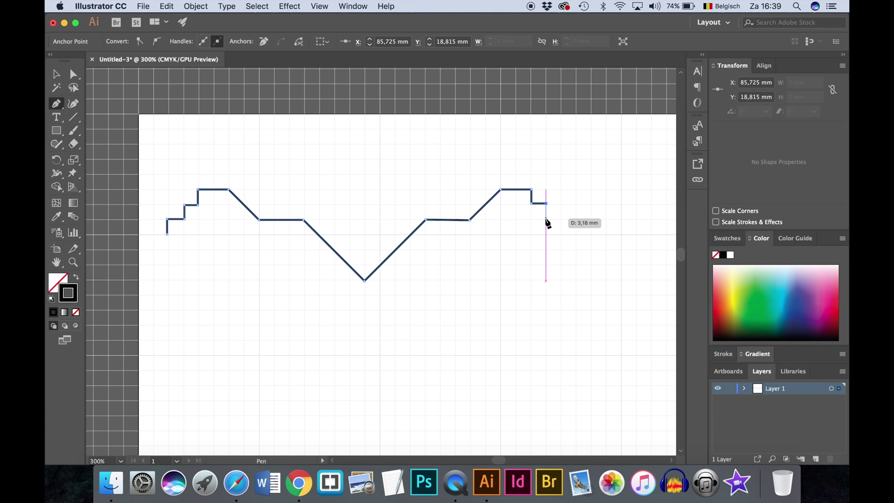
left_click(547, 219)
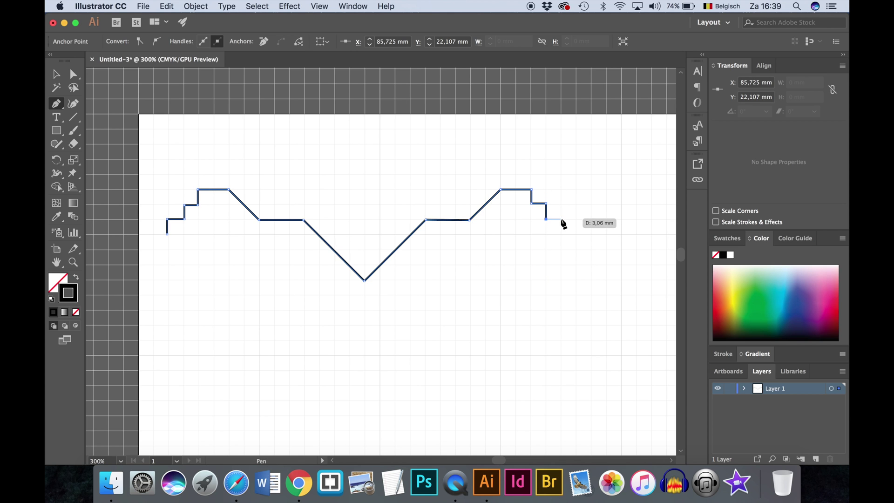
left_click(561, 218)
left_click(561, 235, "shift")
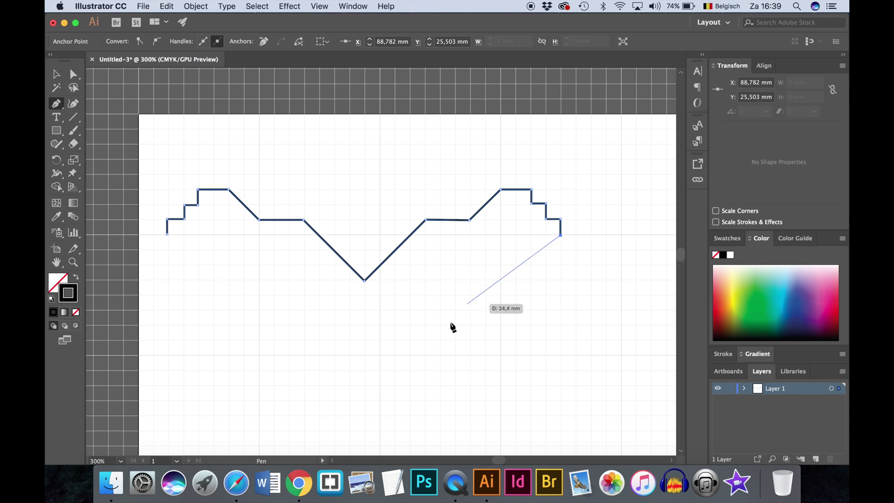
left_click(365, 355)
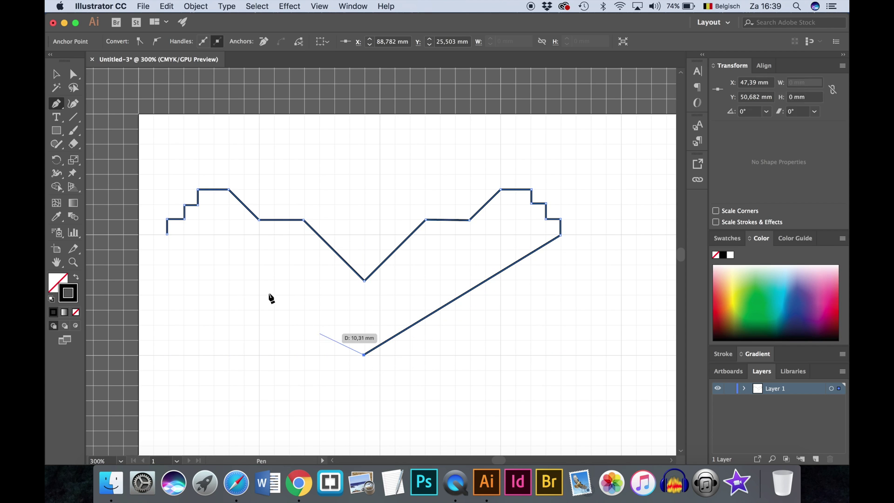
left_click(168, 234)
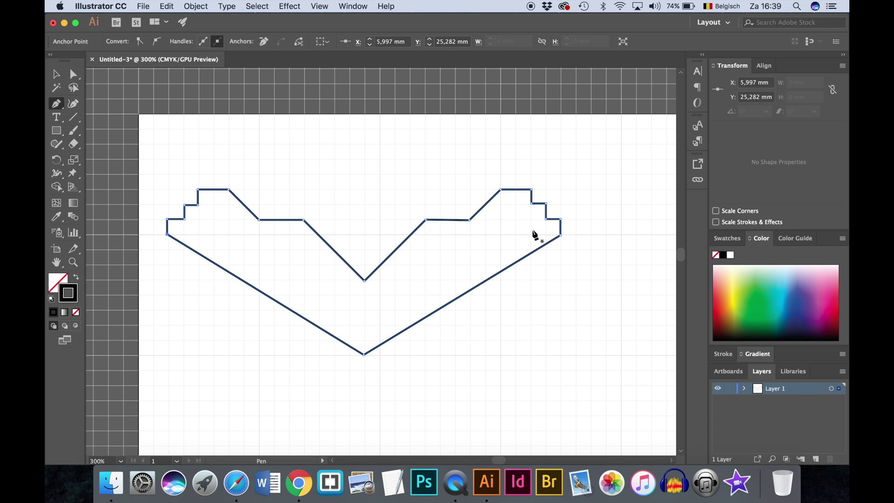
left_click(57, 74)
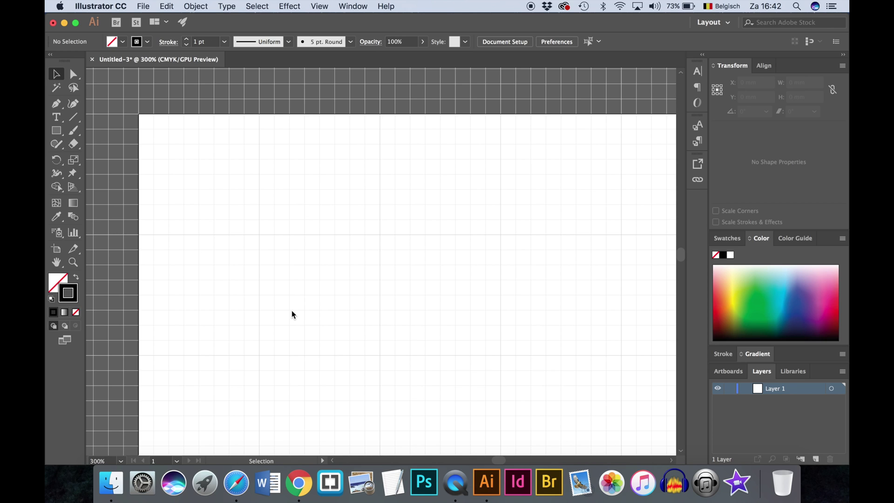
- With the Pen tool, draw the egg's top arch across two grid squares, ending in a downward handle
key("p")
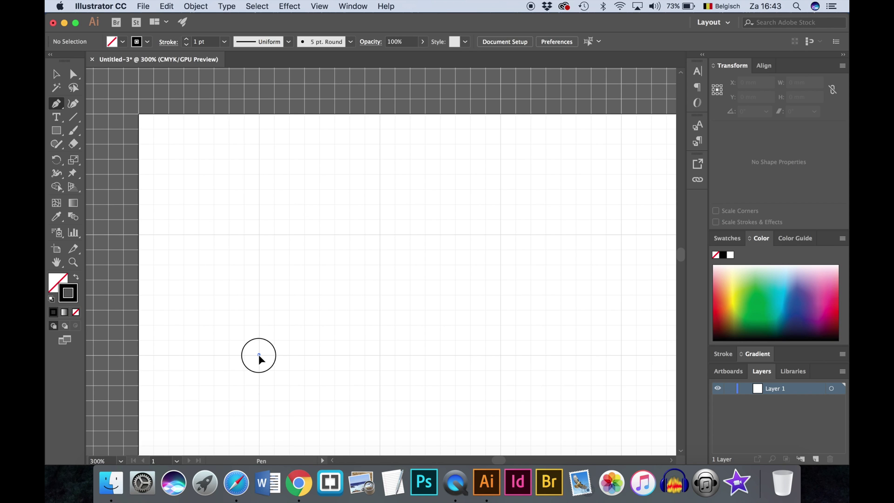
left_click_drag(259, 354, 259, 239)
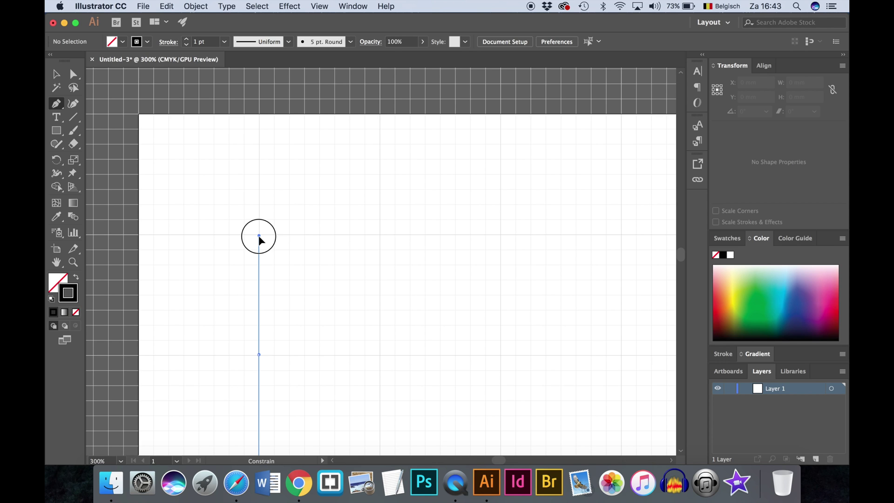
left_click_drag(259, 239, 260, 239)
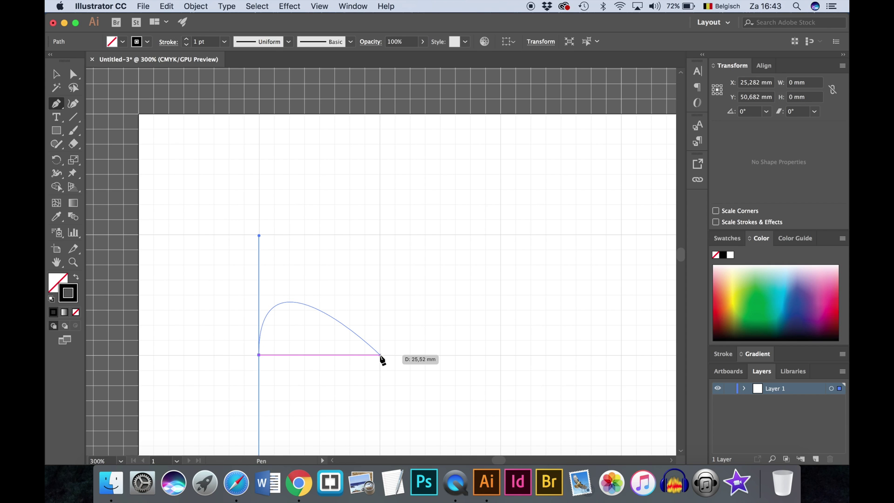
left_click_drag(380, 356, 379, 375)
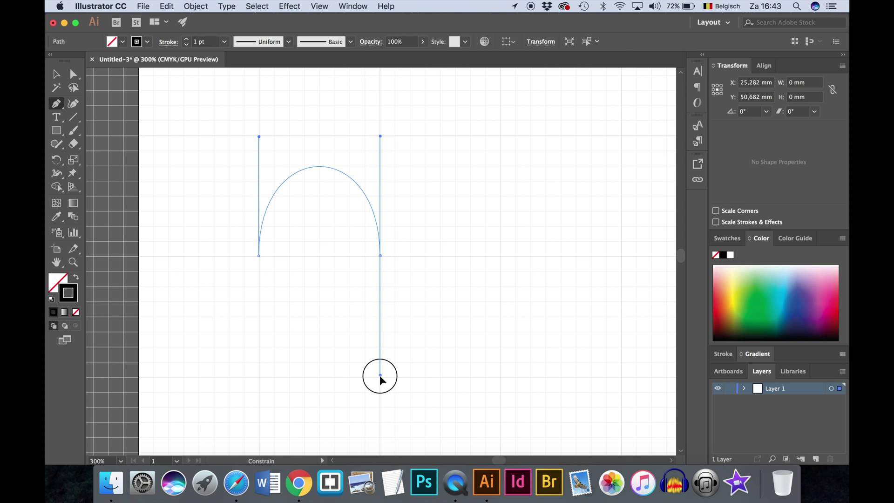
left_click_drag(379, 376, 379, 375)
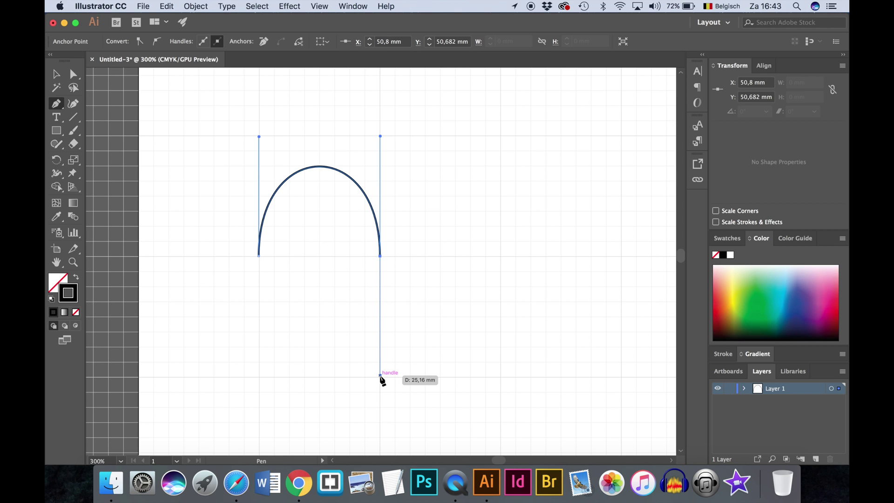
- Close the arch at its starting anchor, dragging handles to round the bottom into a symmetric oval
left_click(259, 258)
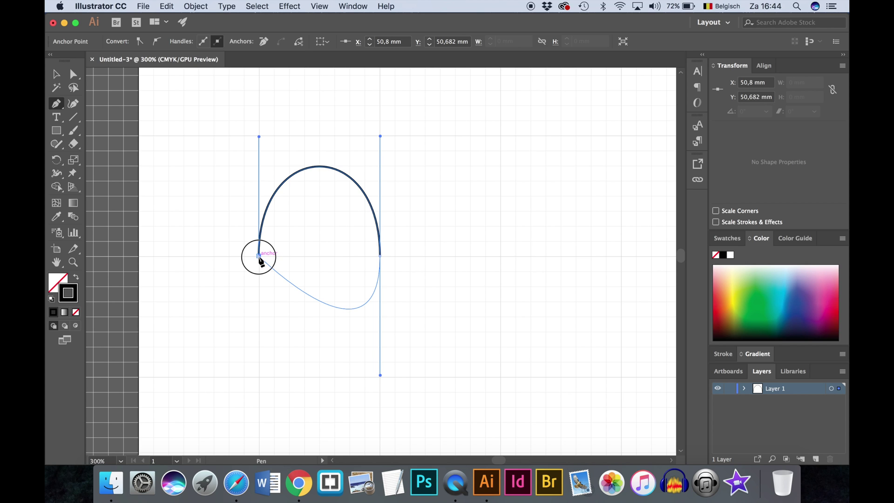
left_click_drag(260, 257, 260, 135)
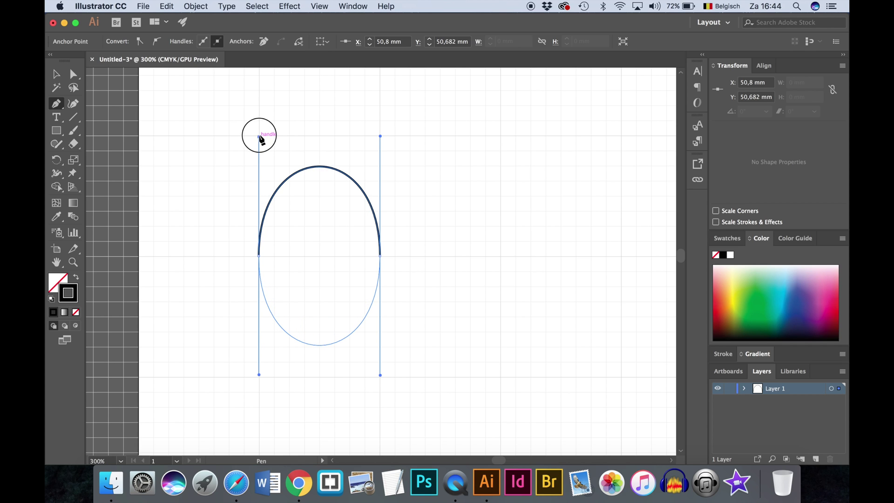
left_click_drag(260, 136, 260, 136)
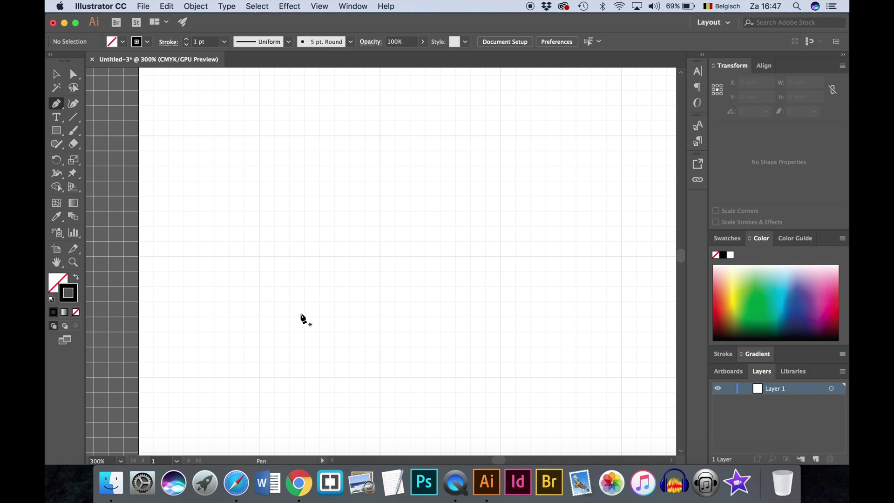
- Draw the first scallop arch on the baseline and point its end handle straight up
left_click(259, 255)
left_click_drag(259, 256, 259, 165)
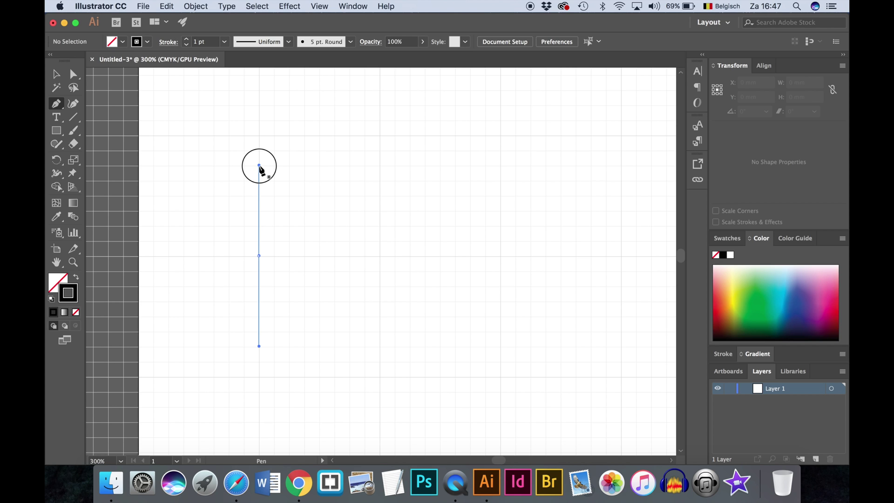
left_click_drag(259, 165, 259, 166)
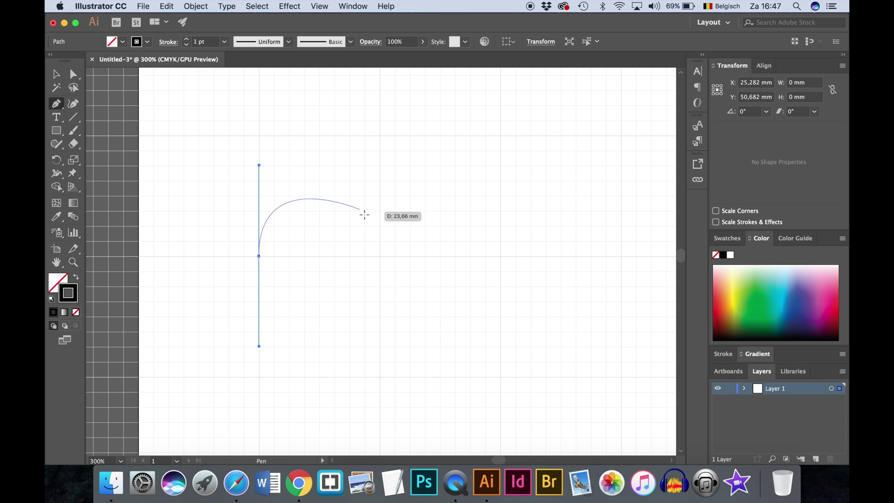
left_click_drag(379, 256, 380, 347)
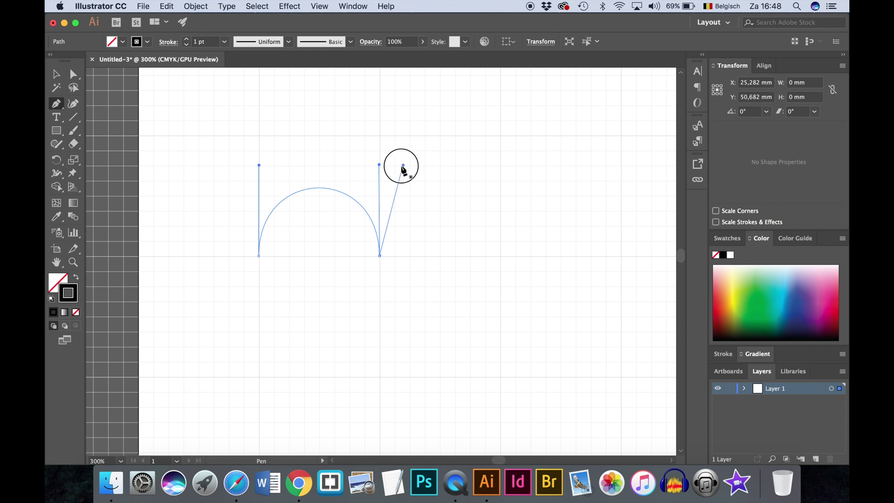
left_click(379, 164)
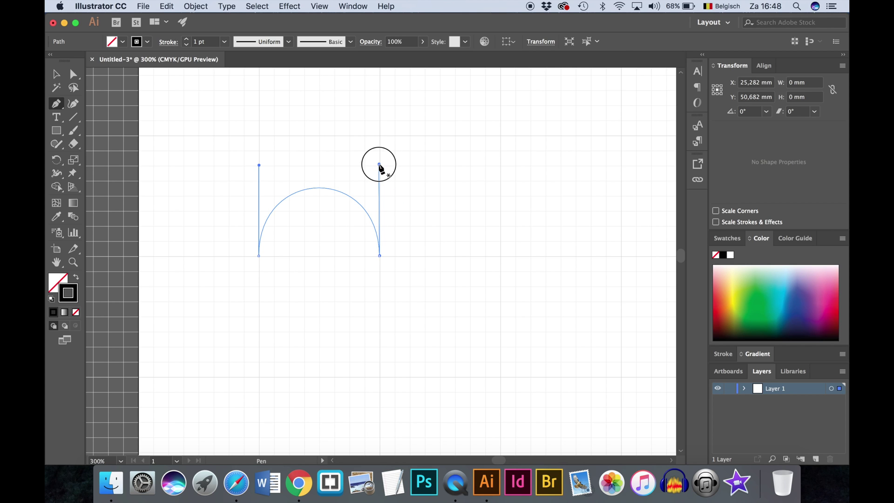
left_click(380, 165)
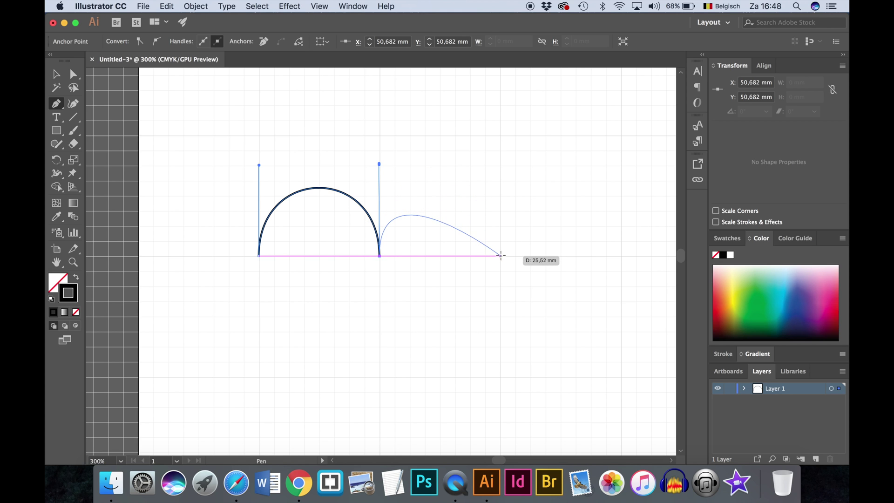
- Add the second and third baseline arches, flipping the handle upward between them
left_click_drag(501, 256, 501, 347)
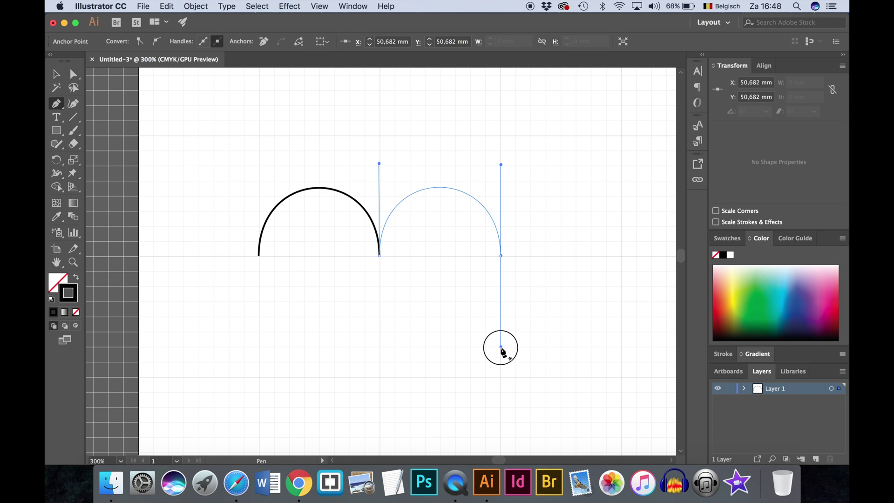
left_click_drag(501, 347, 501, 165)
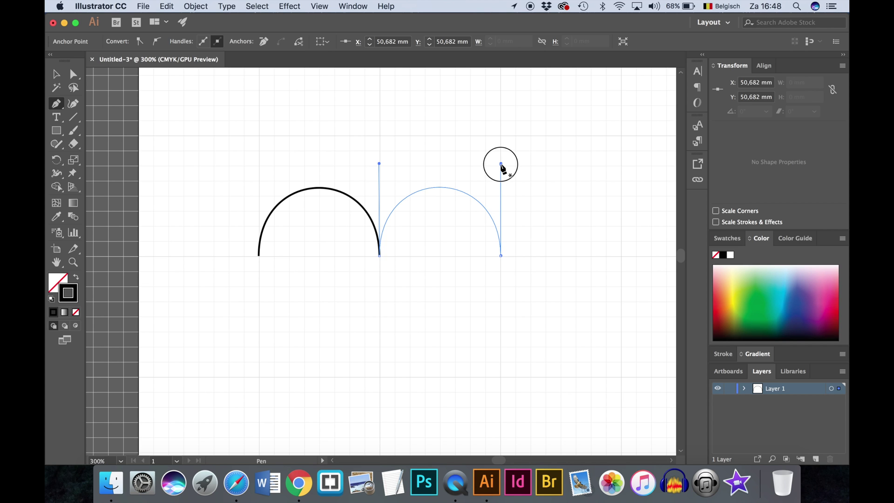
left_click_drag(501, 164, 501, 164)
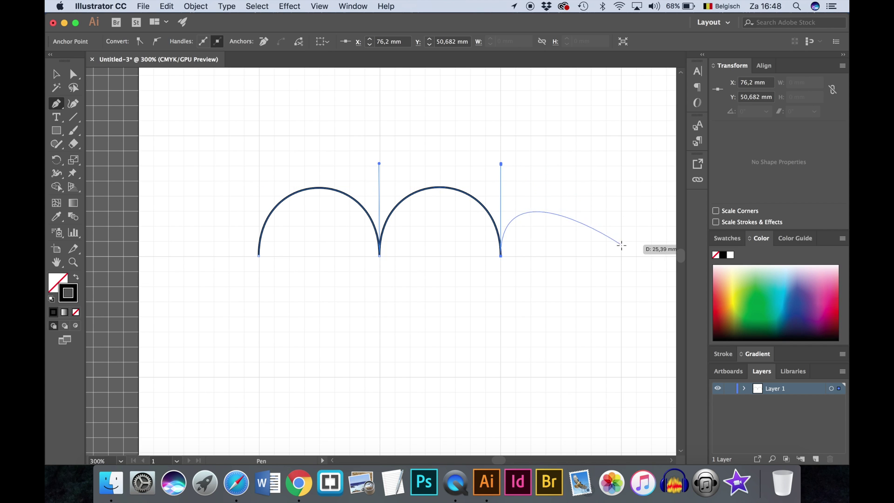
left_click_drag(621, 255, 622, 346)
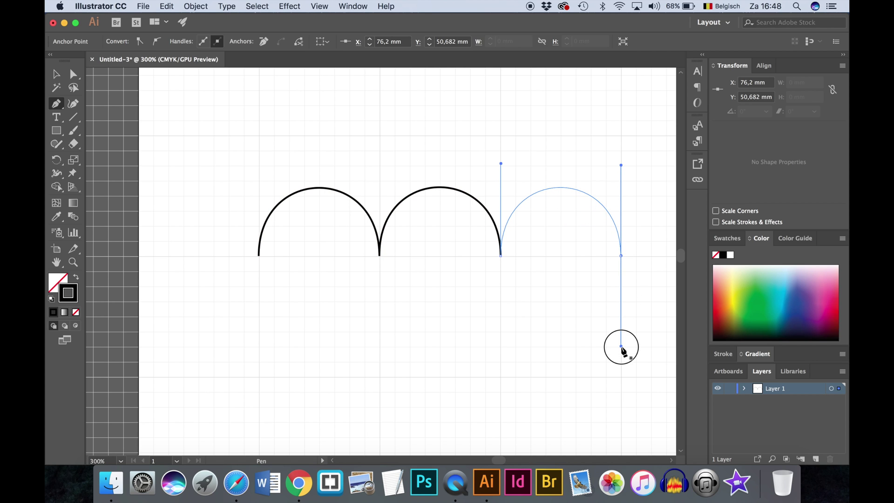
left_click_drag(621, 347, 622, 347)
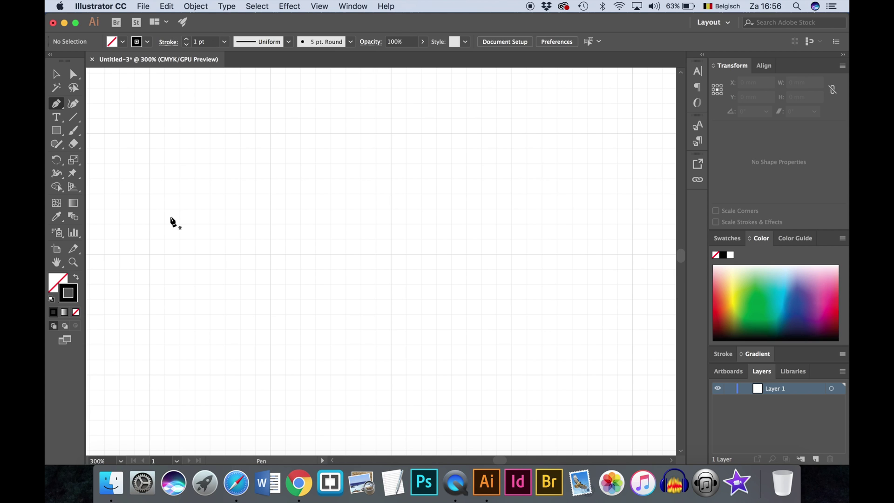
- Turn on precise cursors with Caps Lock, then draw a new arch followed by a straight baseline segment
key("Caps_Lock")
key("Caps_Lock")
key("Caps_Lock")
left_click(151, 254)
left_click_drag(150, 254, 151, 163)
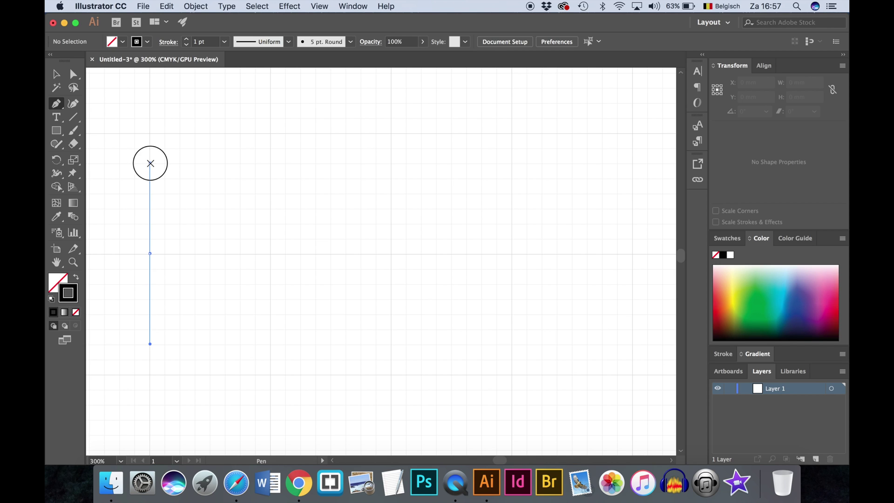
left_click_drag(150, 163, 151, 164)
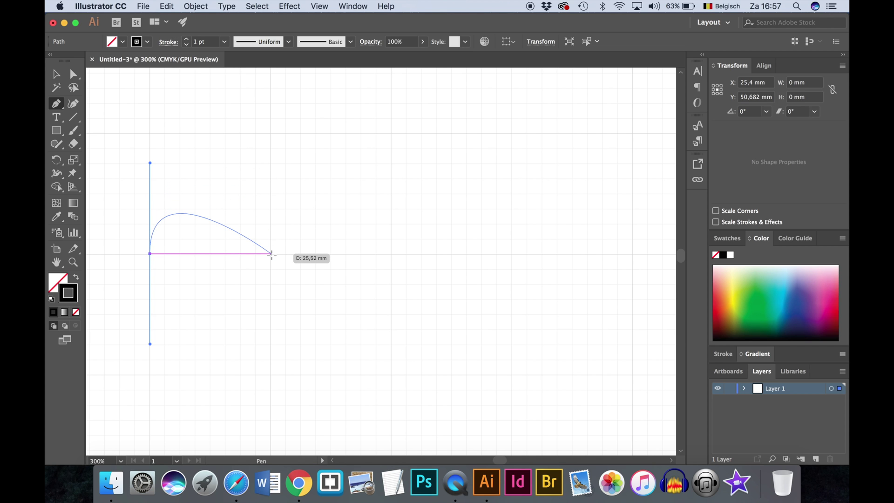
left_click_drag(272, 254, 271, 345)
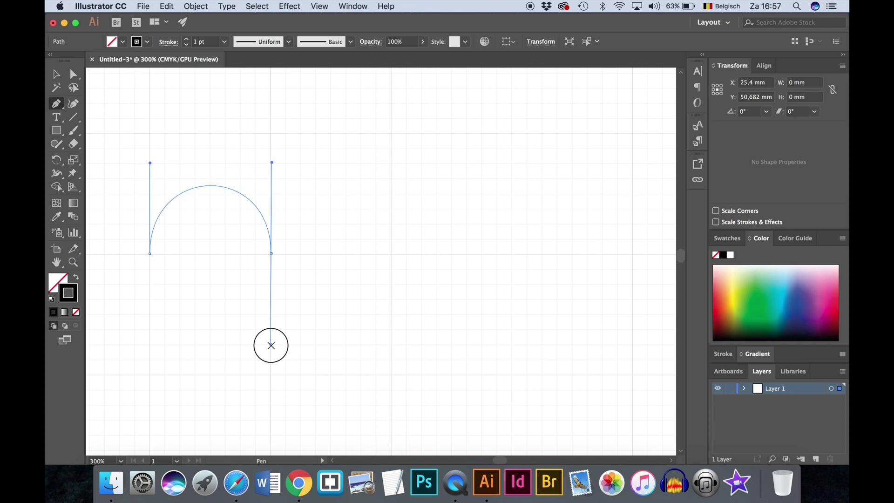
mouse_move(272, 346)
left_mouse_down()
mouse_move(309, 295)
mouse_move(272, 254)
left_mouse_up()
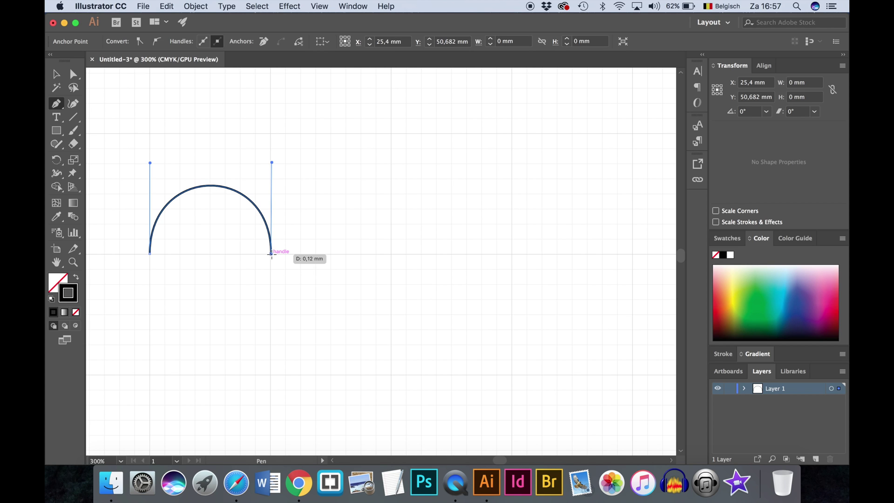
left_click(392, 254)
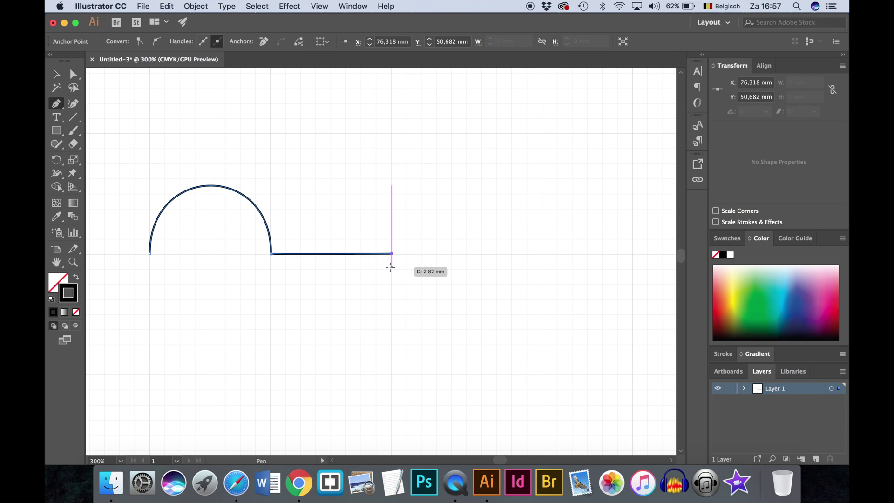
- From the line's end, add a second arch with a corner end point, then a final straight baseline segment
key("Escape")
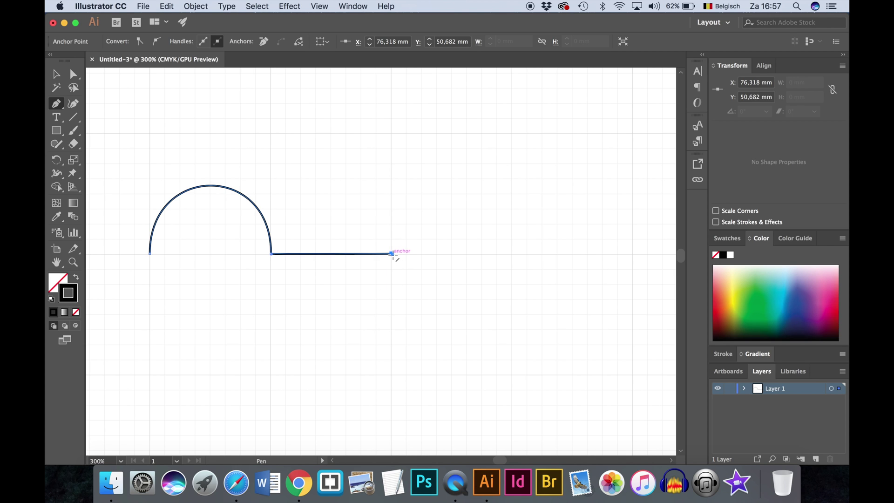
left_click_drag(392, 254, 391, 163)
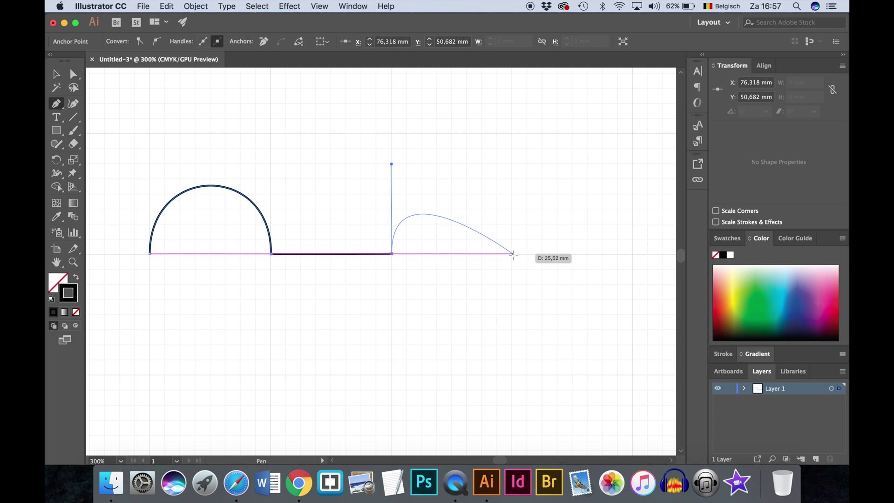
left_click_drag(512, 254, 511, 255)
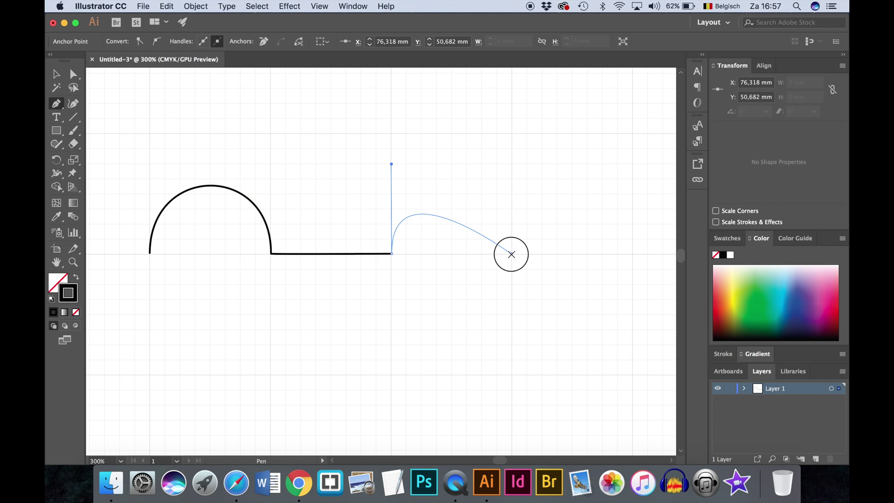
left_click_drag(511, 255, 513, 343)
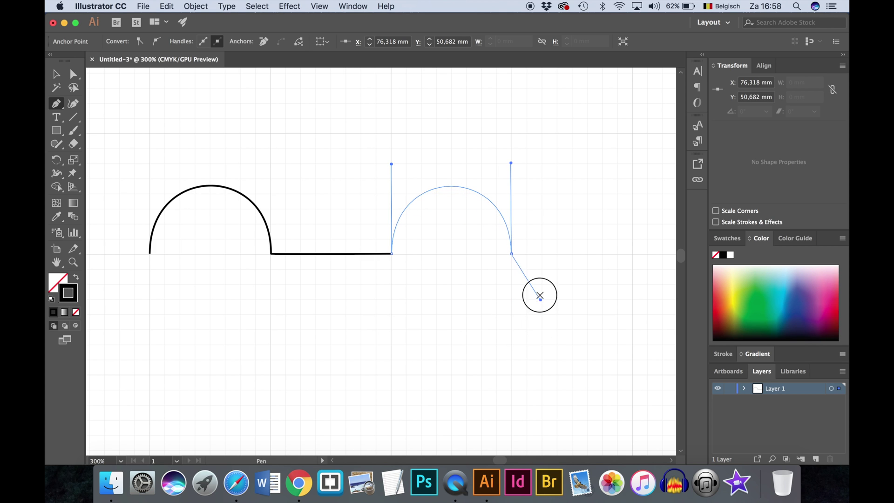
left_click(515, 255)
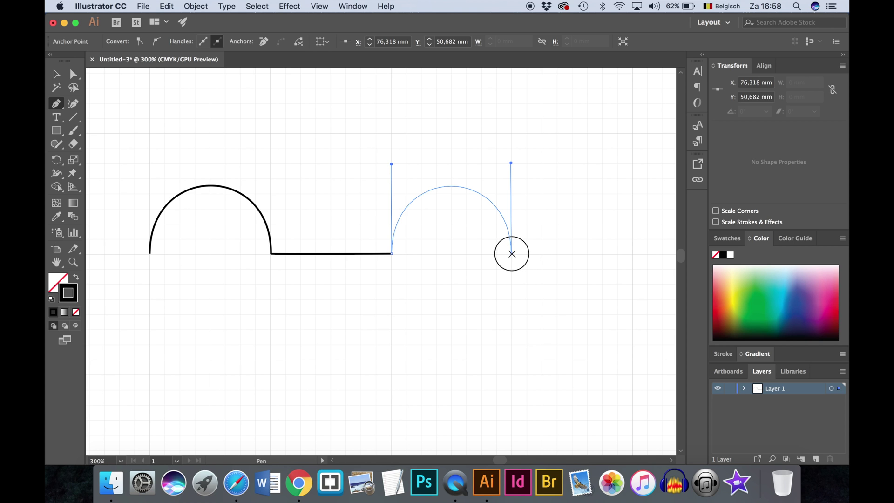
left_click_drag(512, 254, 512, 254)
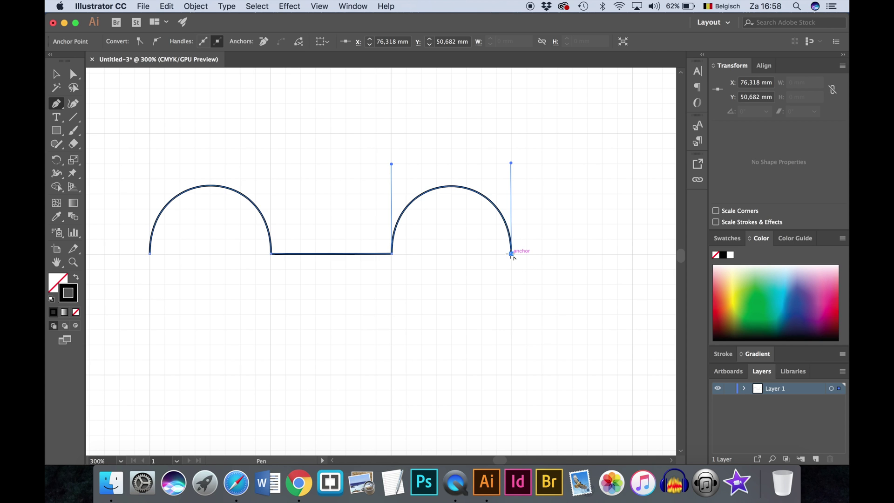
left_click(633, 254)
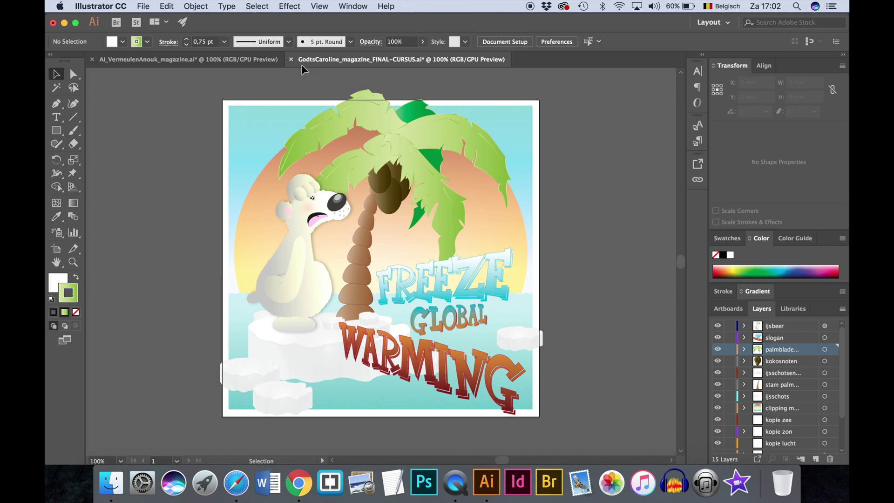
- Bring up The ocean cleanup student poster and deselect everything in it
left_click(255, 61)
left_click(646, 193)
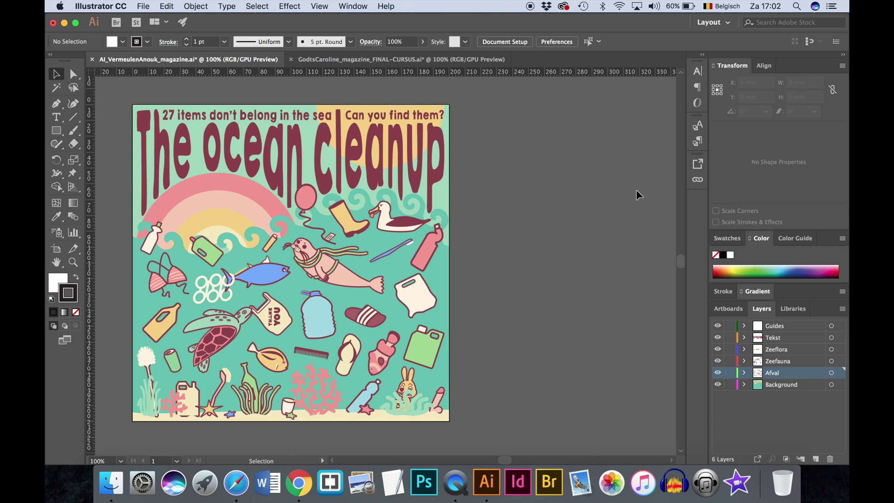